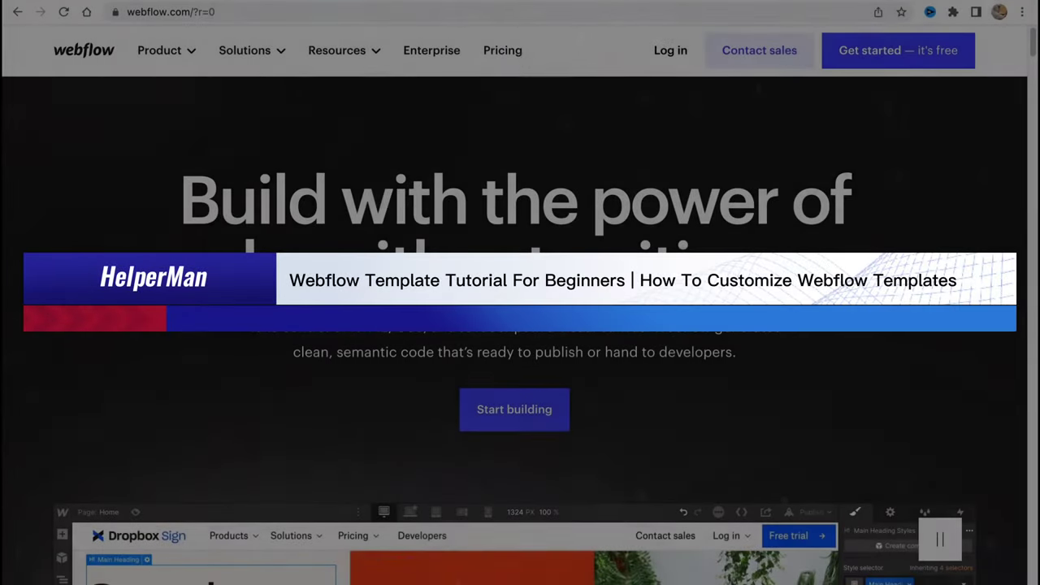
Scroll down and back up through the webflow.com homepage.
{"action": "scroll", "coordinate": [520, 325], "scroll_direction": "down", "scroll_amount": 2}
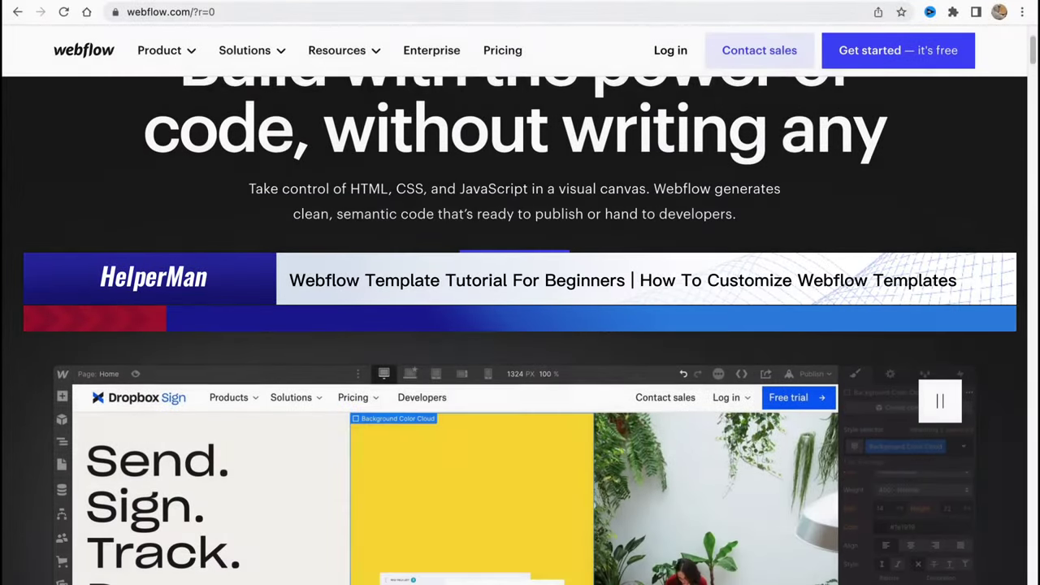
{"action": "scroll", "coordinate": [468, 315], "scroll_direction": "down", "scroll_amount": 3}
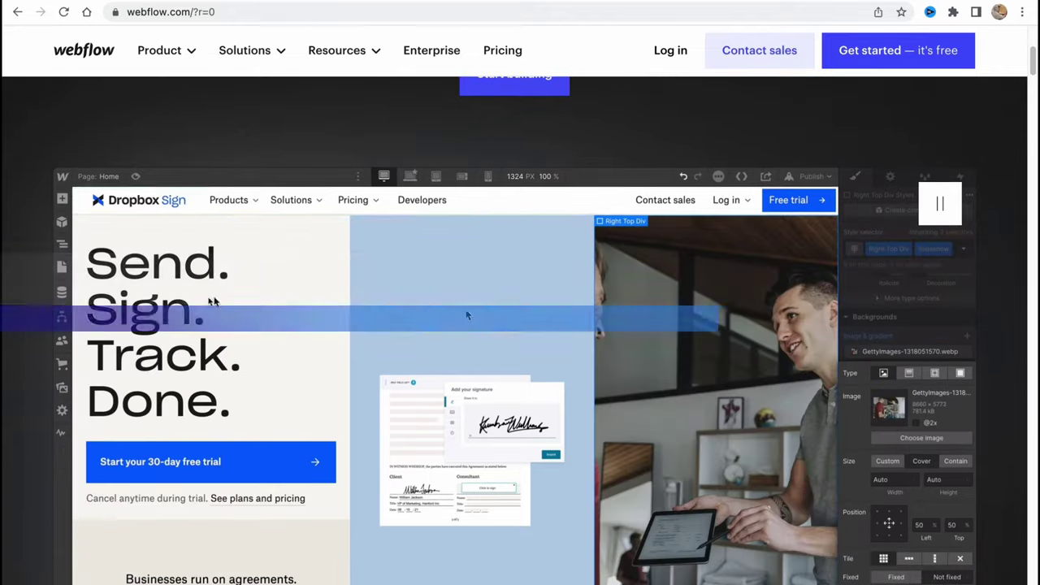
{"action": "scroll", "coordinate": [467, 315], "scroll_direction": "down", "scroll_amount": 1}
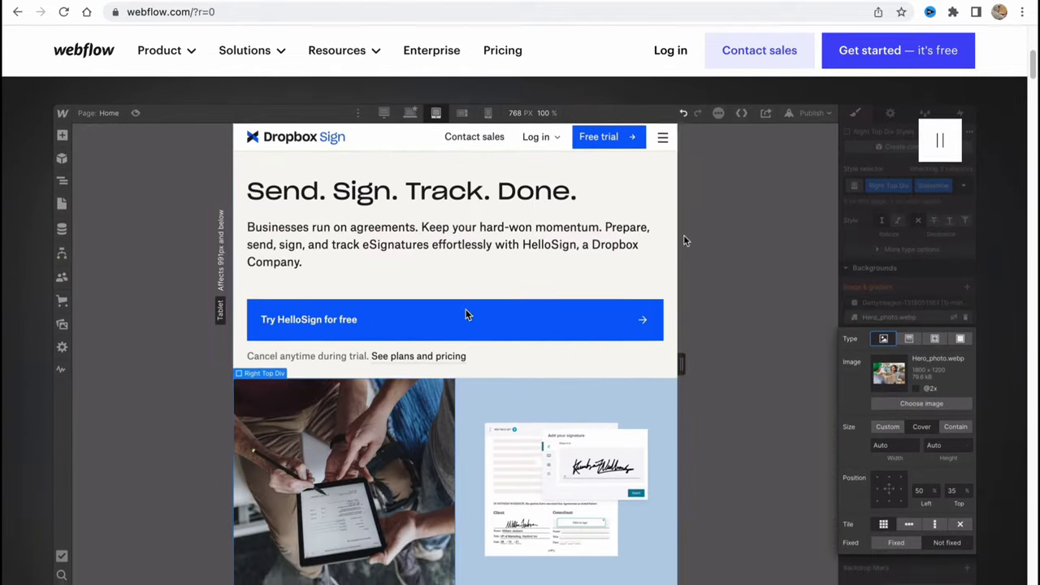
{"action": "scroll", "coordinate": [466, 315], "scroll_direction": "down", "scroll_amount": 5}
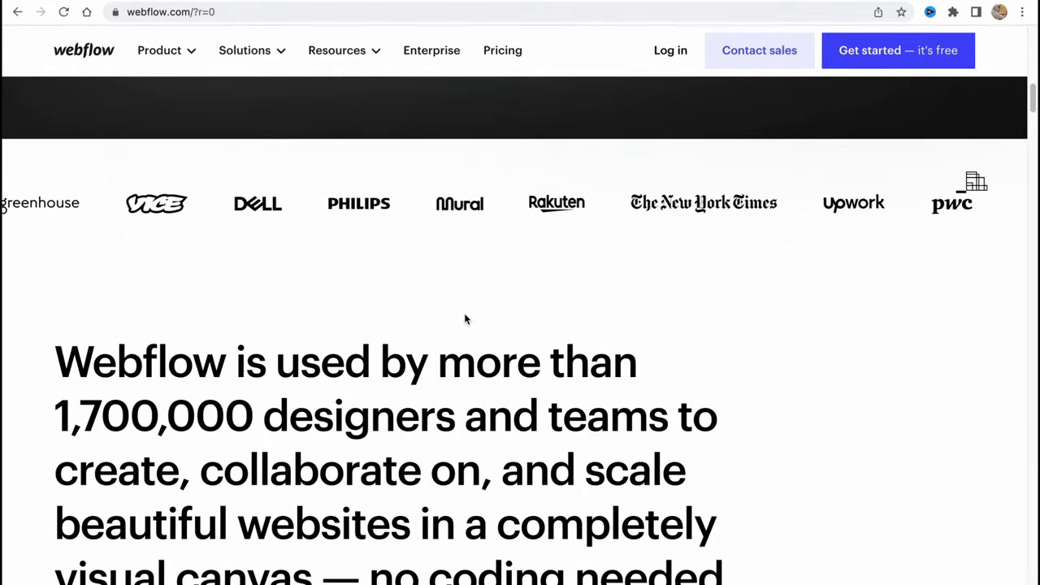
{"action": "scroll", "coordinate": [464, 316], "scroll_direction": "up", "scroll_amount": 5}
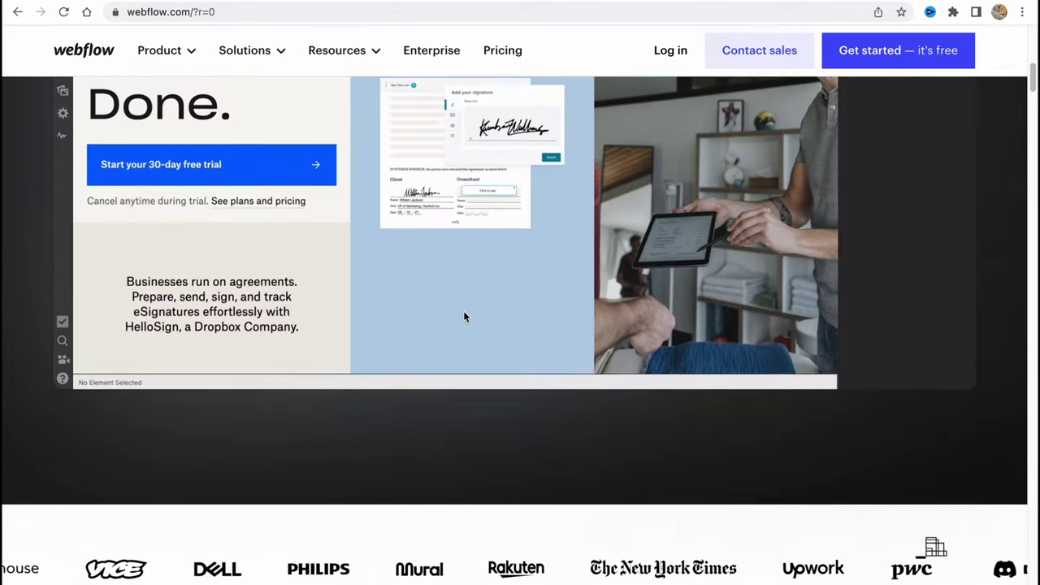
{"action": "scroll", "coordinate": [464, 317], "scroll_direction": "up", "scroll_amount": 8}
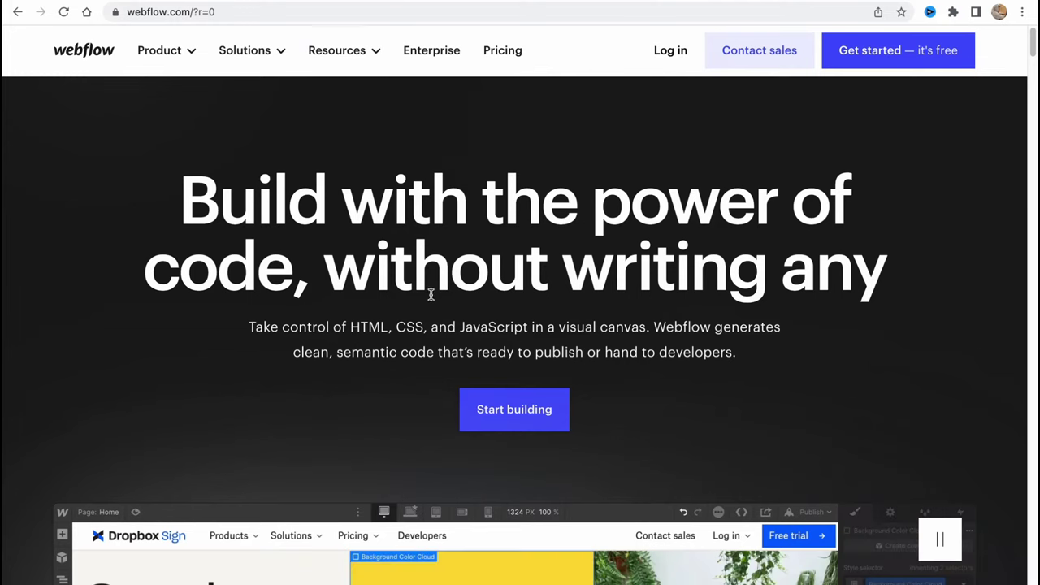
{"action": "scroll", "coordinate": [459, 213], "scroll_direction": "up", "scroll_amount": 1}
{"action": "scroll", "coordinate": [461, 213], "scroll_direction": "down", "scroll_amount": 1}
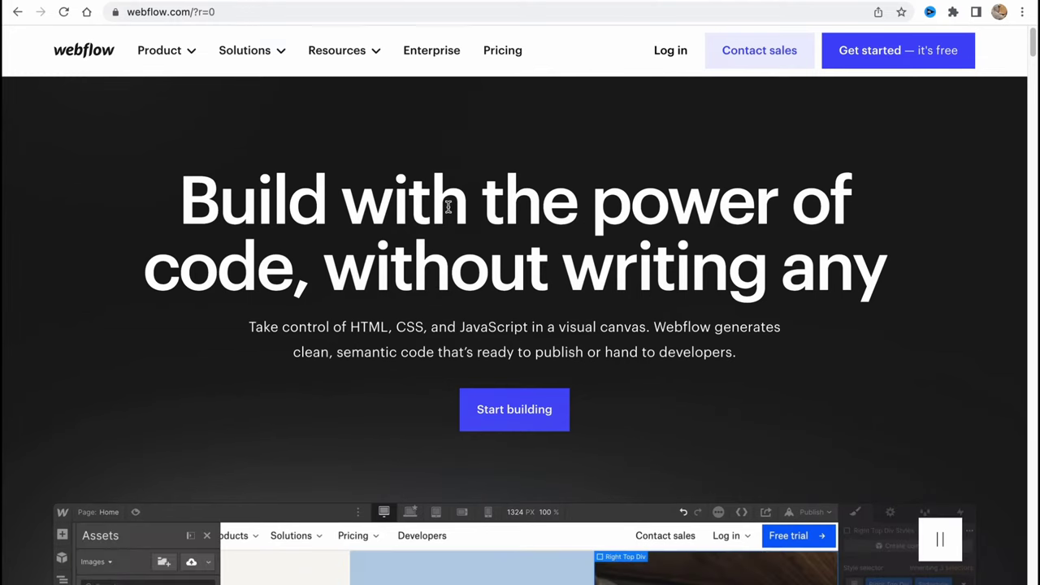
Look over the Product, Solutions and Resources menus, then open the Pricing page.
{"action": "left_click", "coordinate": [192, 51]}
{"action": "left_click", "coordinate": [281, 54]}
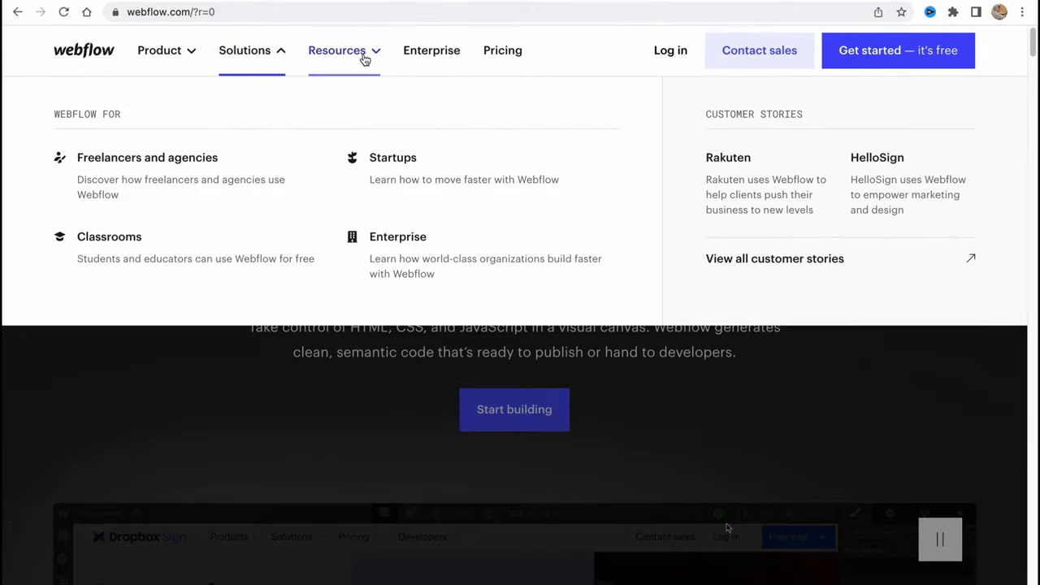
{"action": "left_click", "coordinate": [377, 54]}
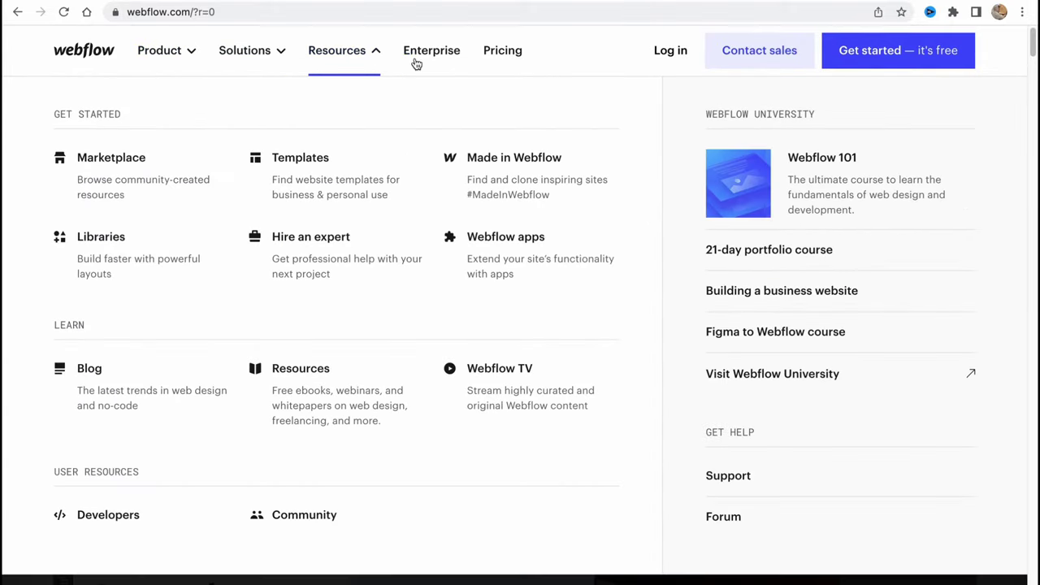
{"action": "left_click", "coordinate": [507, 53]}
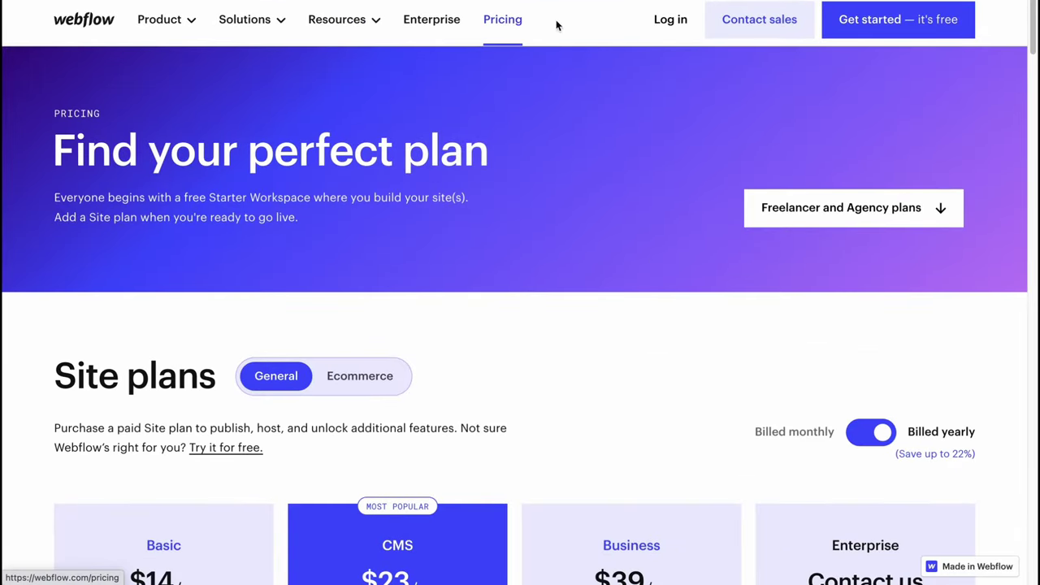
Sign up for a free Webflow account using a Google account.
{"action": "left_click", "coordinate": [911, 22]}
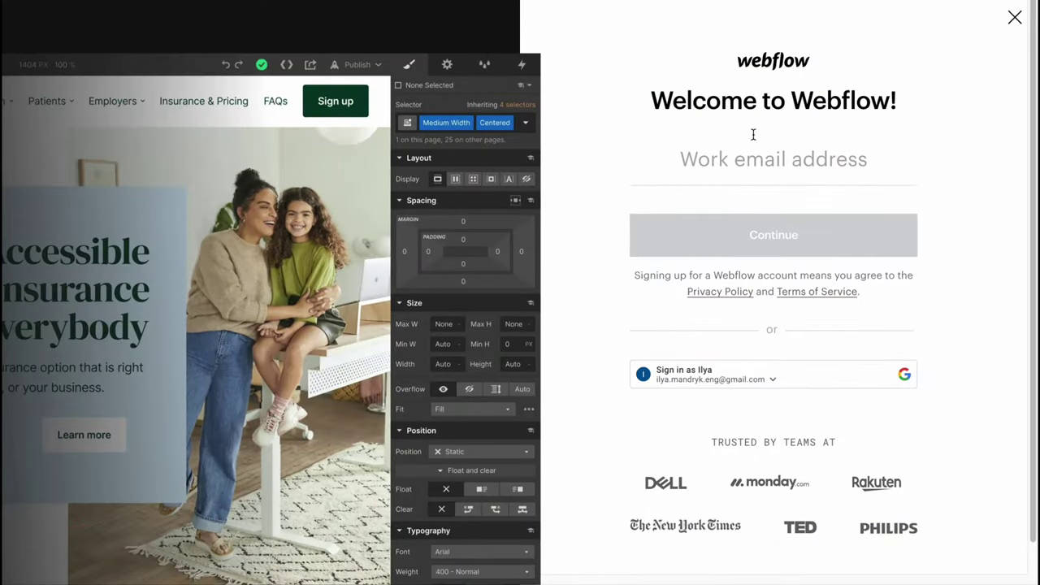
{"action": "left_click", "coordinate": [705, 378]}
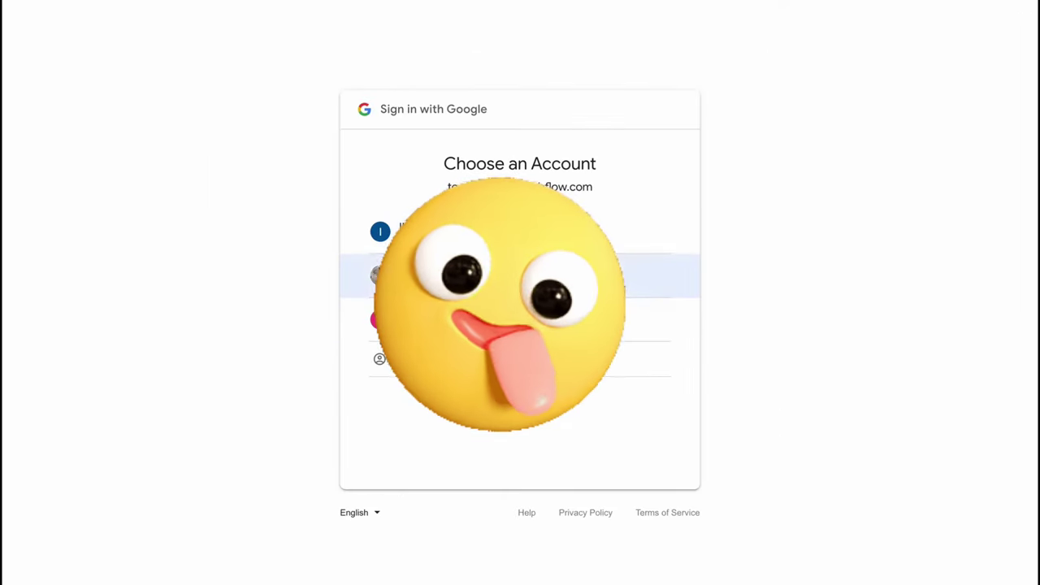
{"action": "left_click", "coordinate": [466, 234]}
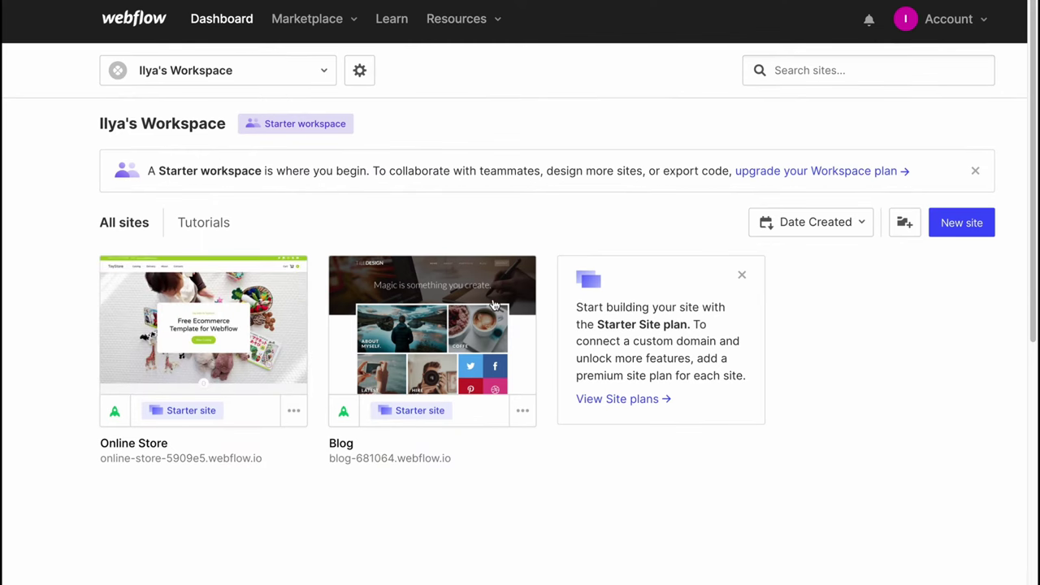
Delete the Online Store site forever, pasting its name to confirm.
{"action": "left_click", "coordinate": [294, 414]}
{"action": "left_click", "coordinate": [220, 290]}
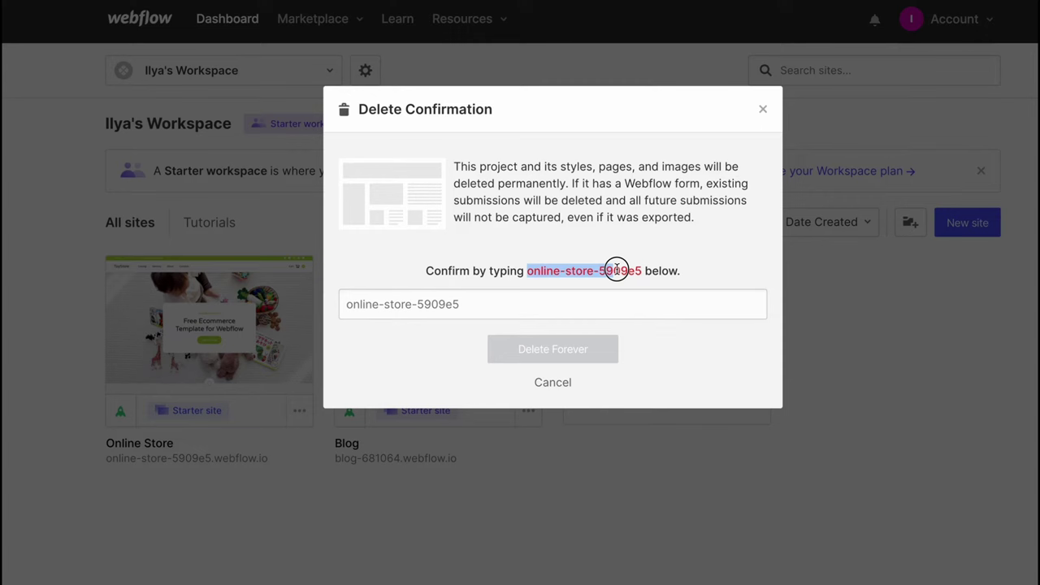
{"action": "left_click", "coordinate": [578, 304]}
{"action": "type", "text": "online-store-5909e5"}
{"action": "left_click", "coordinate": [562, 349]}
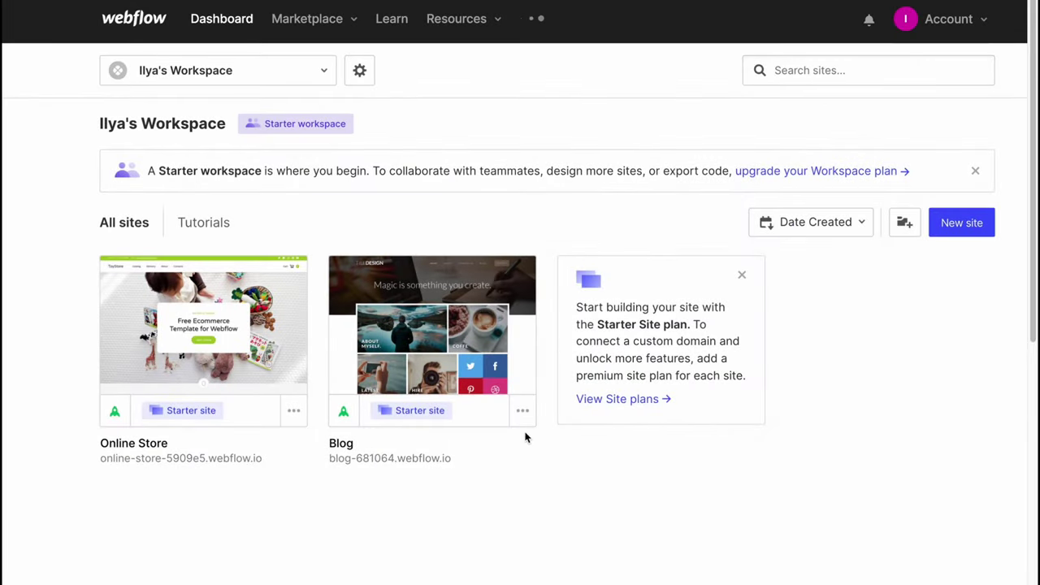
Check the Blog site's options and the account menu, closing both.
{"action": "left_click", "coordinate": [294, 411]}
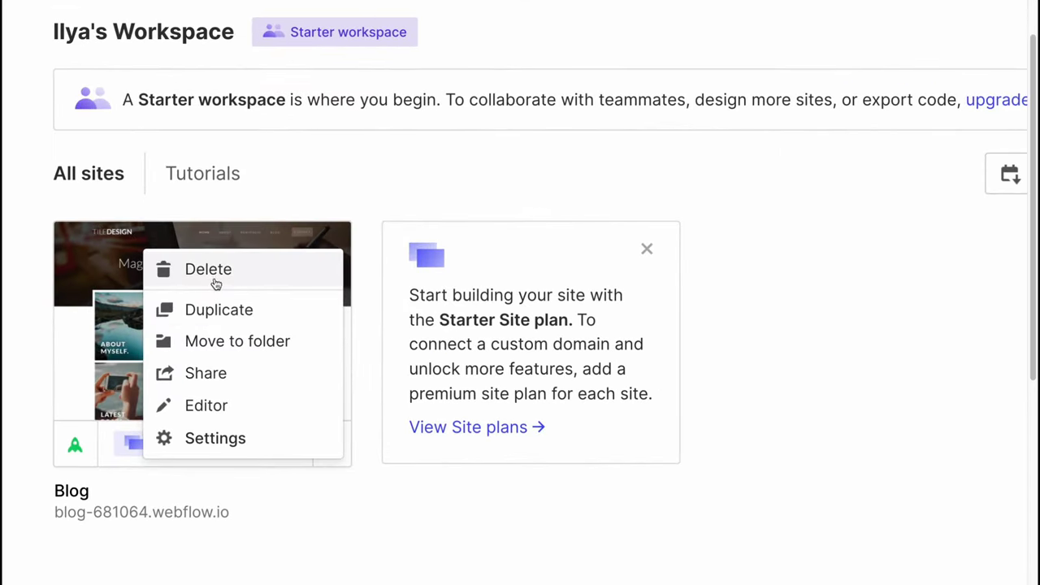
{"action": "left_click", "coordinate": [874, 182]}
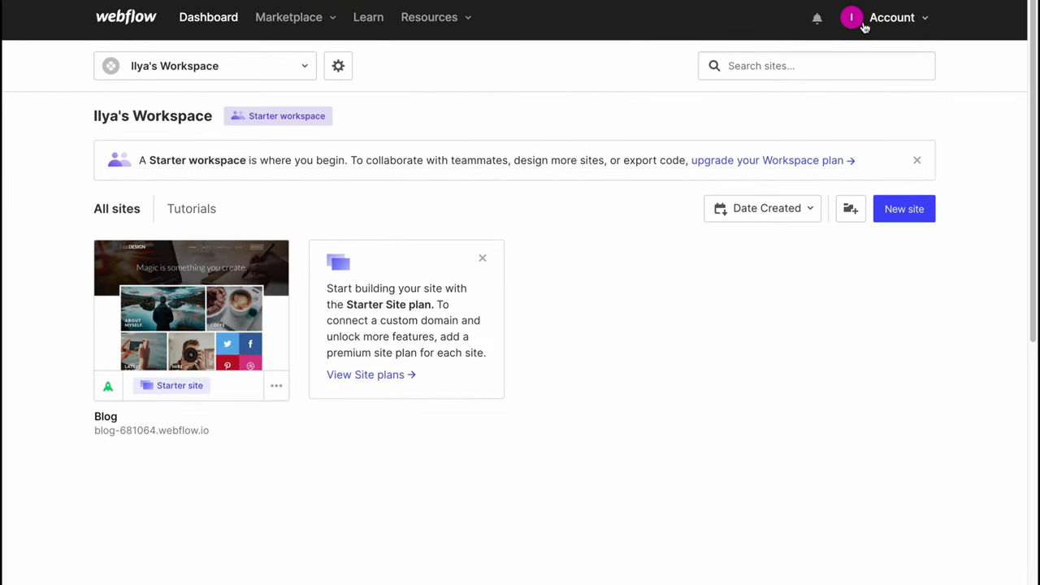
{"action": "left_click", "coordinate": [916, 25]}
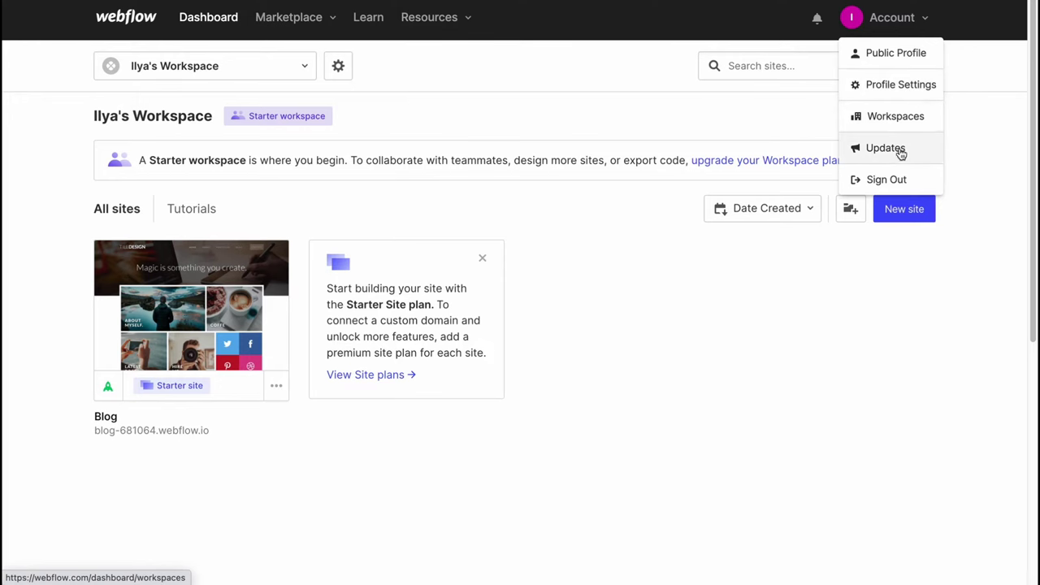
{"action": "left_click", "coordinate": [854, 313]}
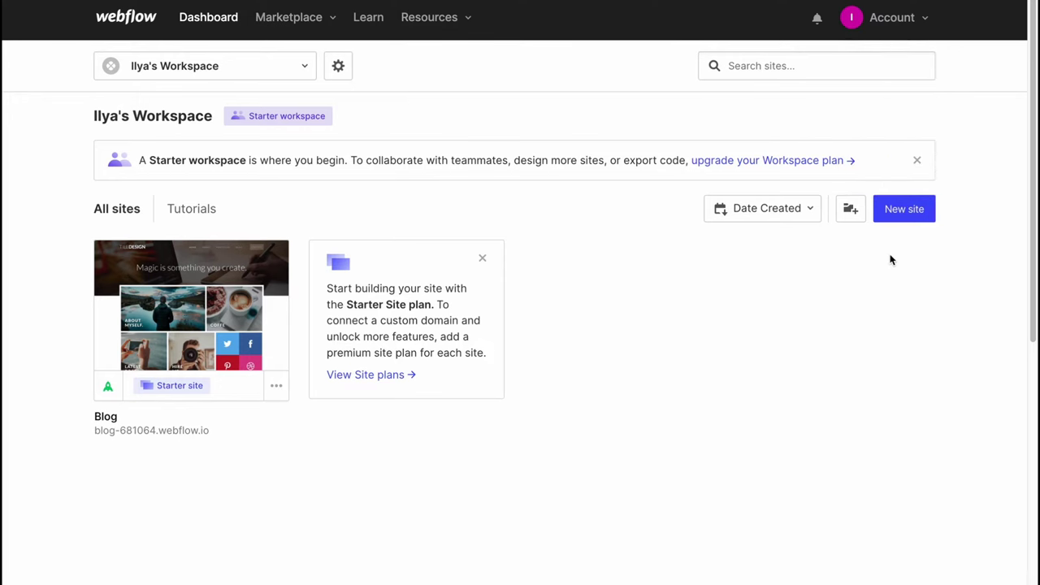
Start a new site and browse the starter templates down to the New templates row.
{"action": "left_click", "coordinate": [900, 215]}
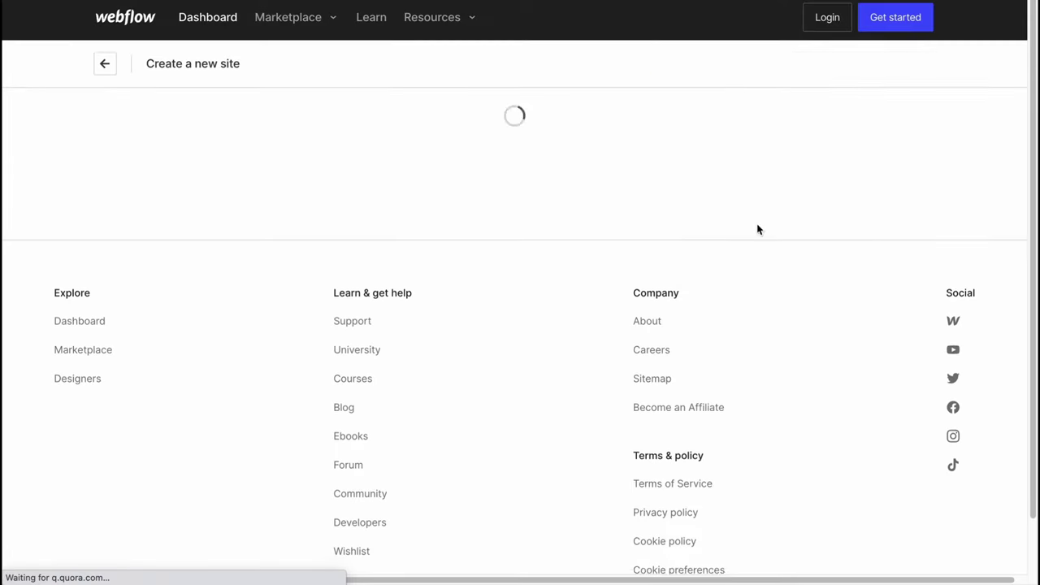
{"action": "mouse_move", "coordinate": [545, 368]}
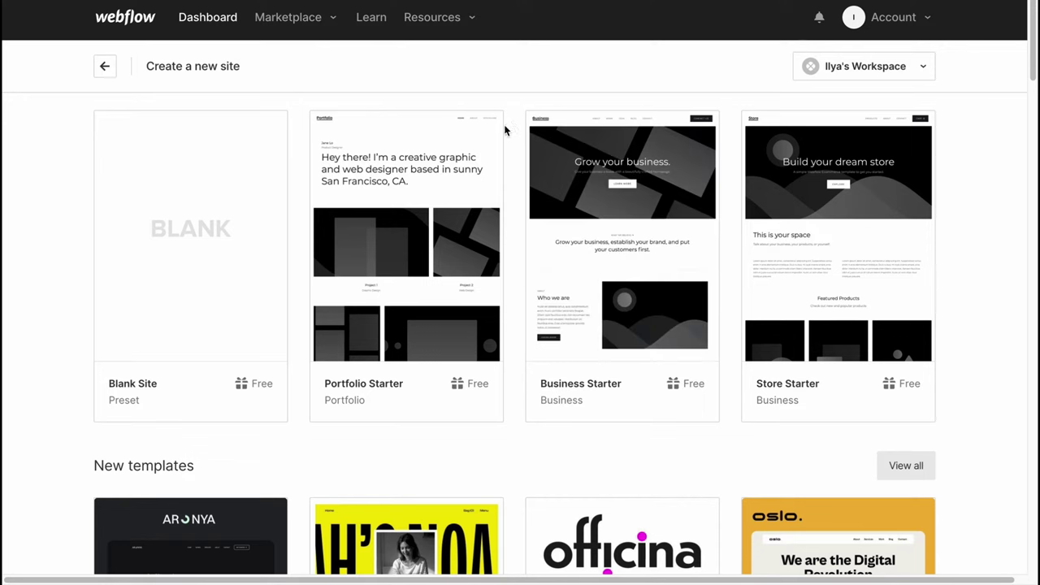
{"action": "mouse_move", "coordinate": [154, 137]}
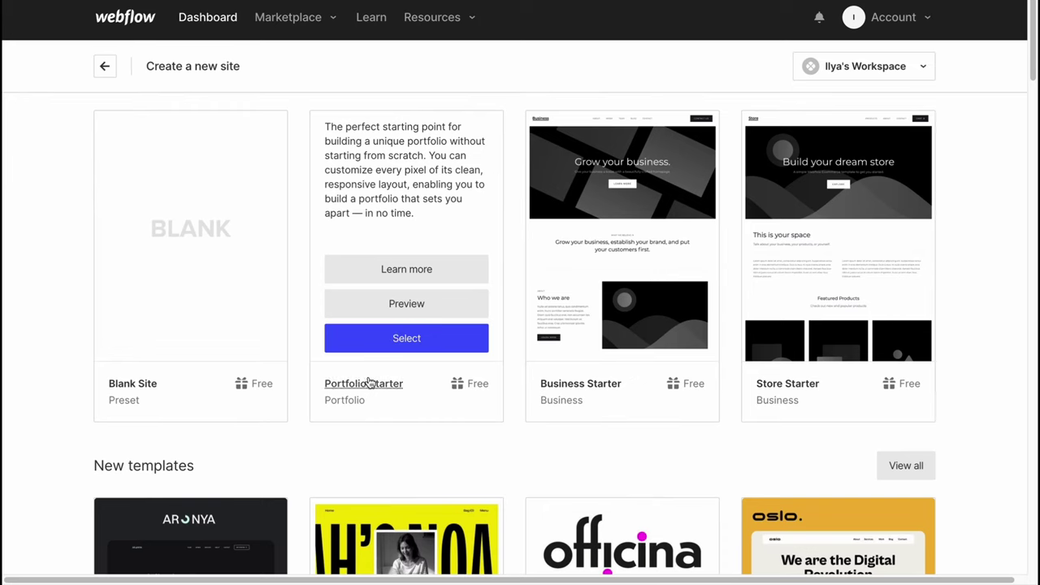
{"action": "mouse_move", "coordinate": [802, 504]}
{"action": "mouse_move", "coordinate": [805, 390]}
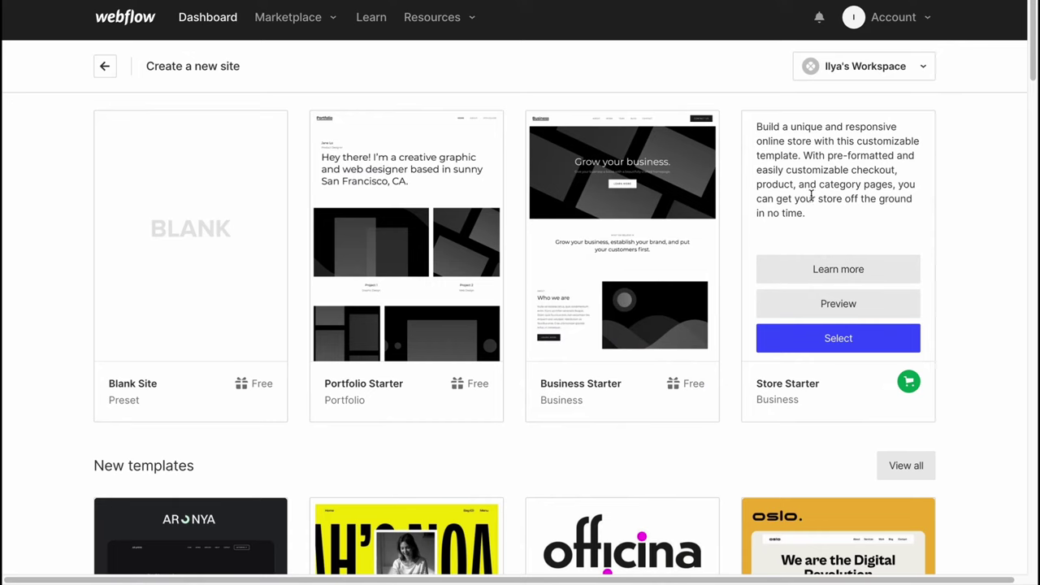
{"action": "mouse_move", "coordinate": [368, 236]}
{"action": "mouse_move", "coordinate": [209, 316]}
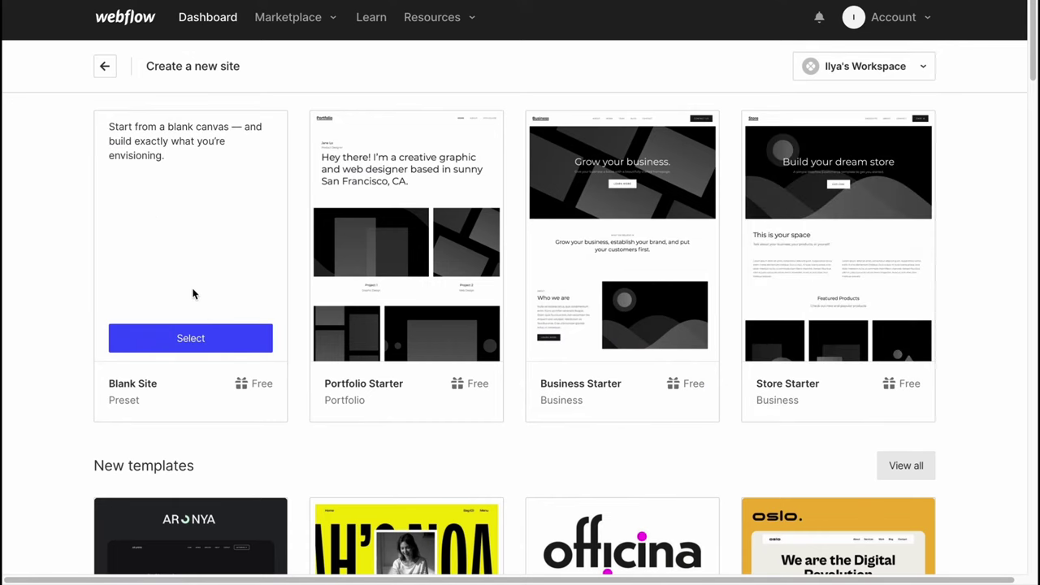
{"action": "scroll", "coordinate": [325, 306], "scroll_direction": "down", "scroll_amount": 2}
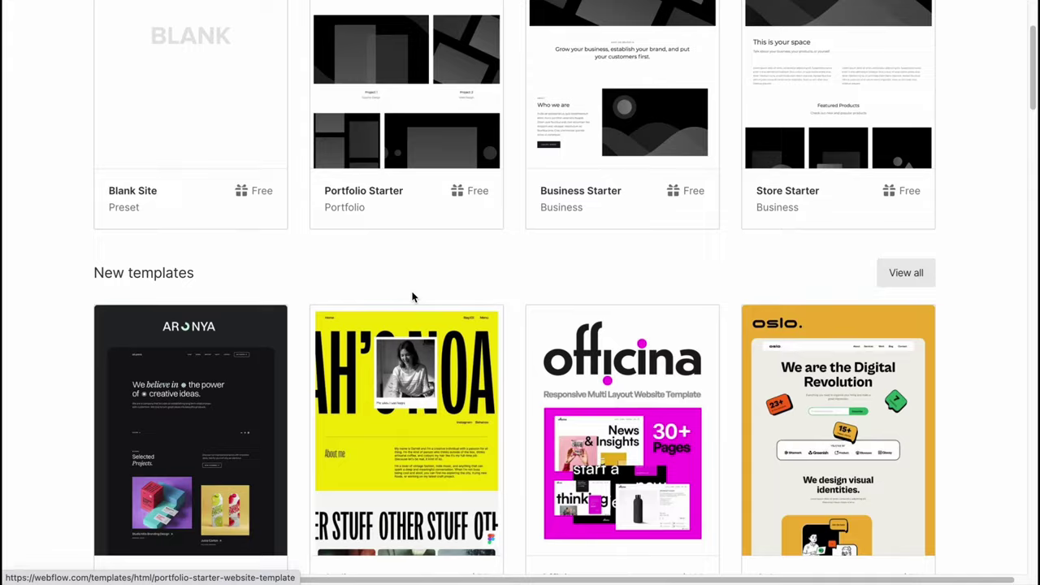
{"action": "scroll", "coordinate": [412, 296], "scroll_direction": "down", "scroll_amount": 1}
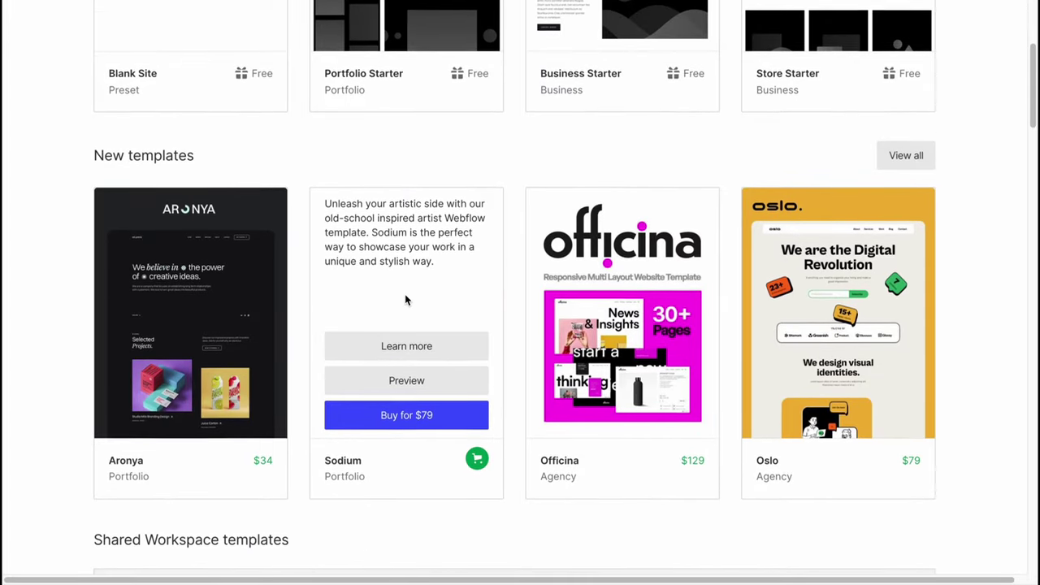
{"action": "scroll", "coordinate": [406, 301], "scroll_direction": "down", "scroll_amount": 1}
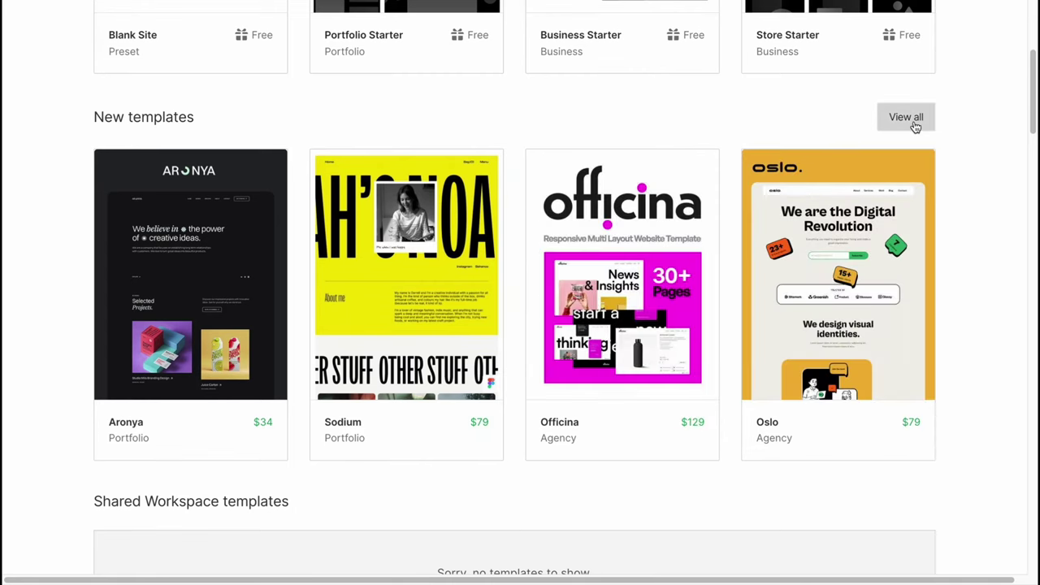
Open all New Website Templates, expand the category list and browse the marketplace grid.
{"action": "left_click", "coordinate": [906, 117]}
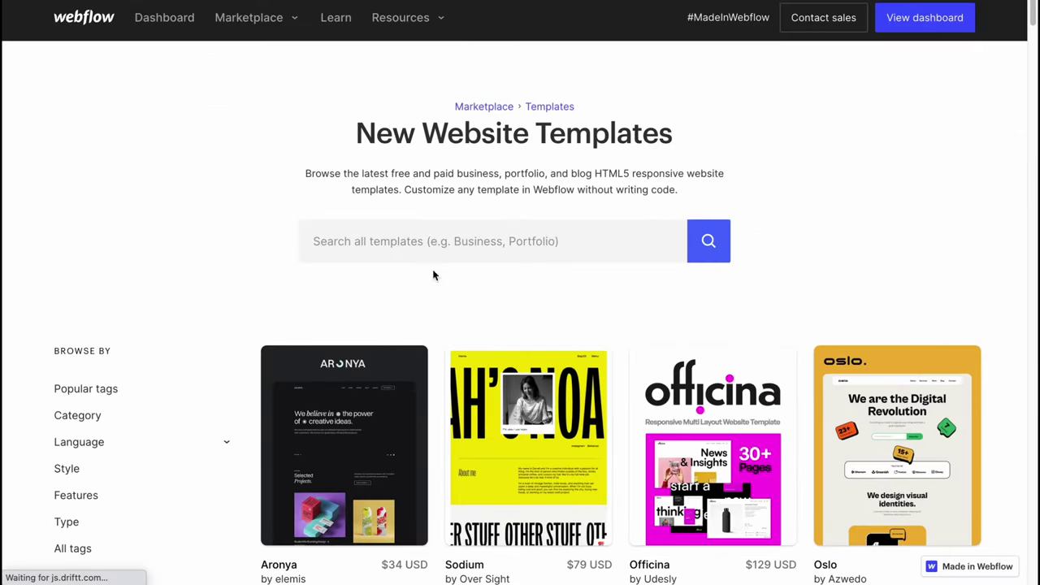
{"action": "scroll", "coordinate": [482, 314], "scroll_direction": "down", "scroll_amount": 3}
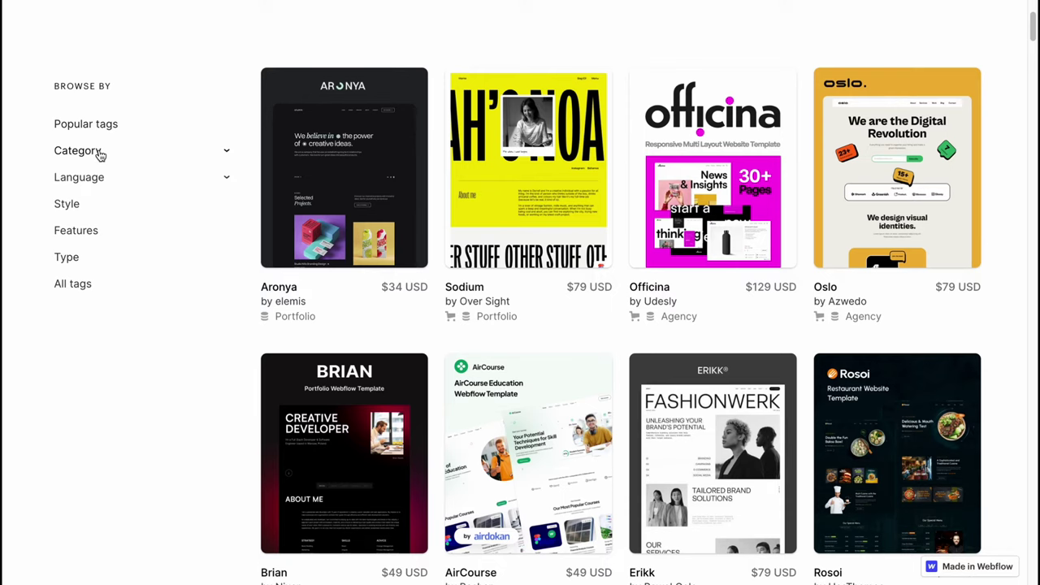
{"action": "left_click", "coordinate": [217, 153]}
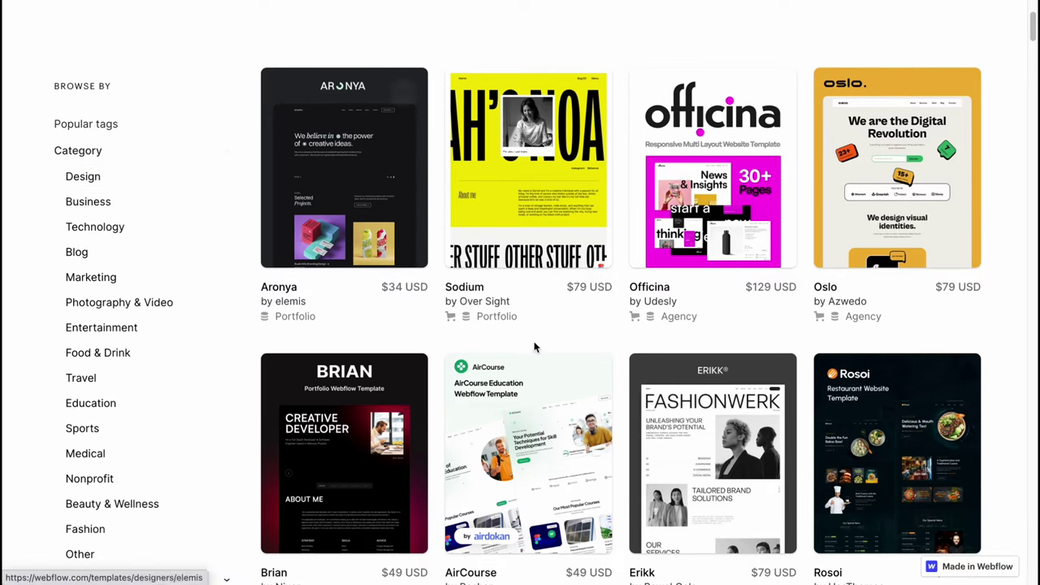
{"action": "scroll", "coordinate": [528, 343], "scroll_direction": "down", "scroll_amount": 3}
{"action": "scroll", "coordinate": [524, 346], "scroll_direction": "down", "scroll_amount": 7}
{"action": "scroll", "coordinate": [569, 390], "scroll_direction": "up", "scroll_amount": 1}
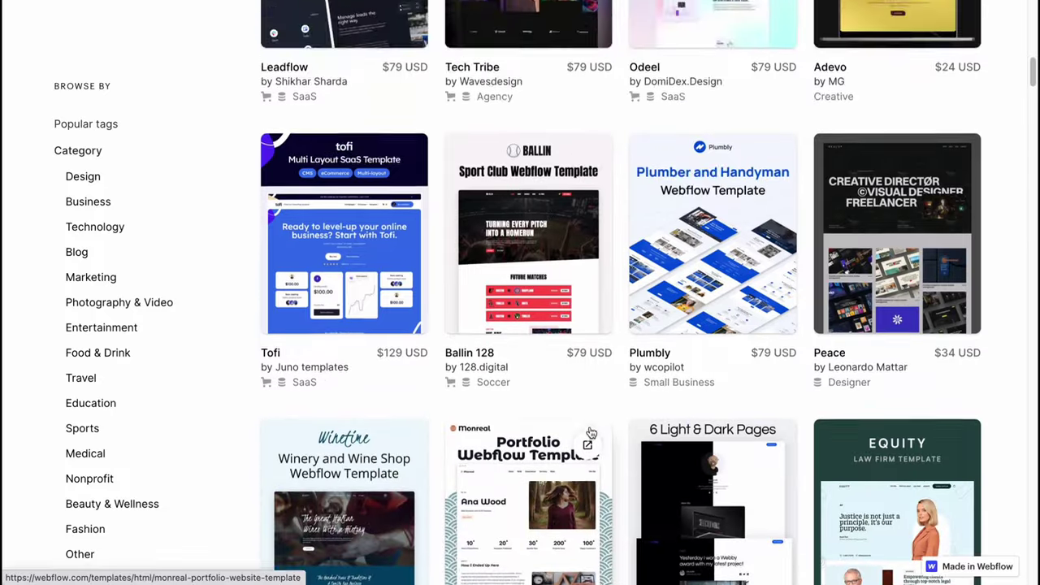
{"action": "scroll", "coordinate": [593, 427], "scroll_direction": "down", "scroll_amount": 1}
{"action": "scroll", "coordinate": [593, 427], "scroll_direction": "down", "scroll_amount": 13}
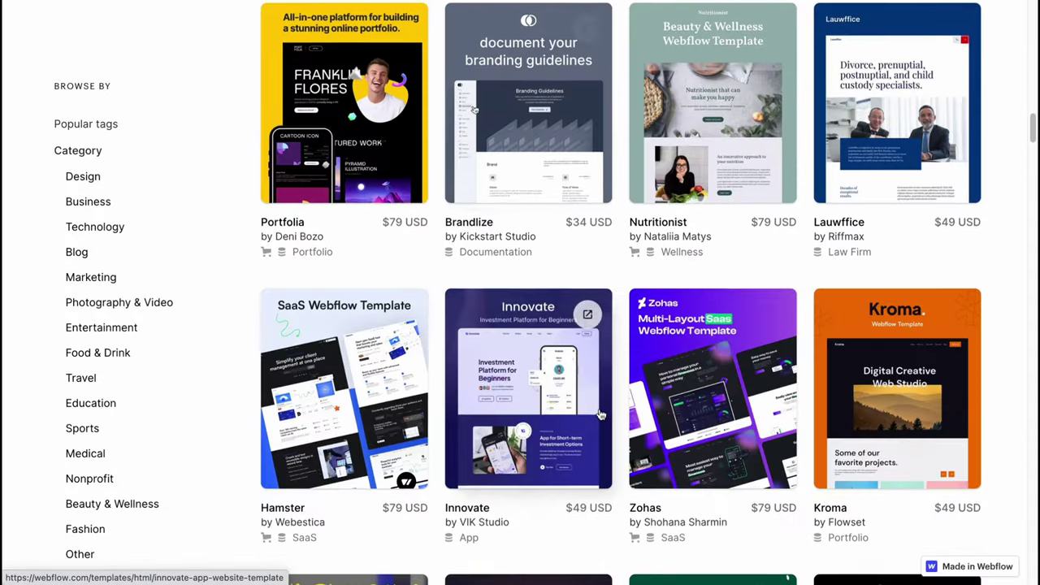
{"action": "scroll", "coordinate": [597, 382], "scroll_direction": "down", "scroll_amount": 7}
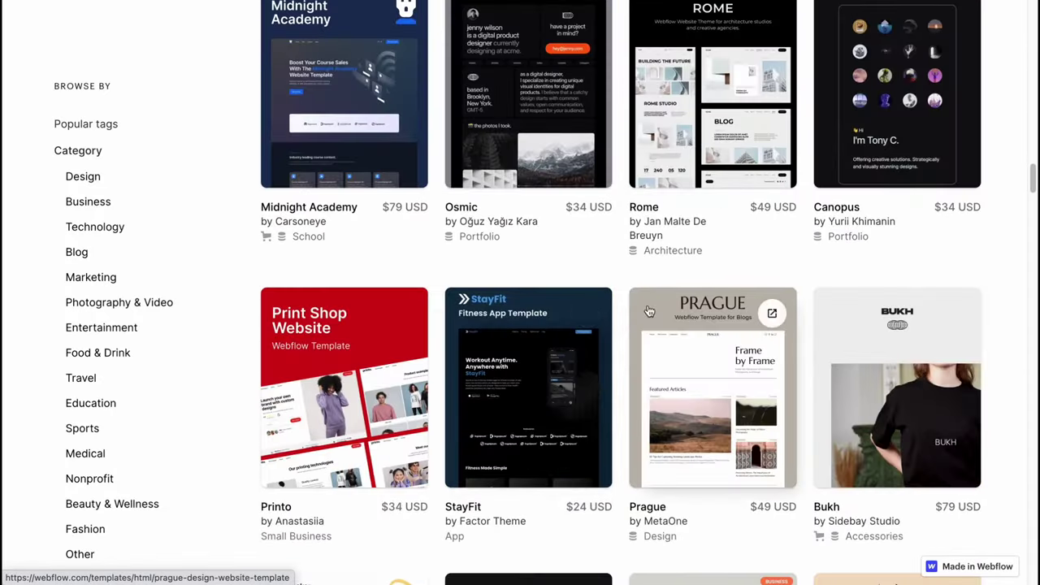
{"action": "scroll", "coordinate": [593, 329], "scroll_direction": "down", "scroll_amount": 6}
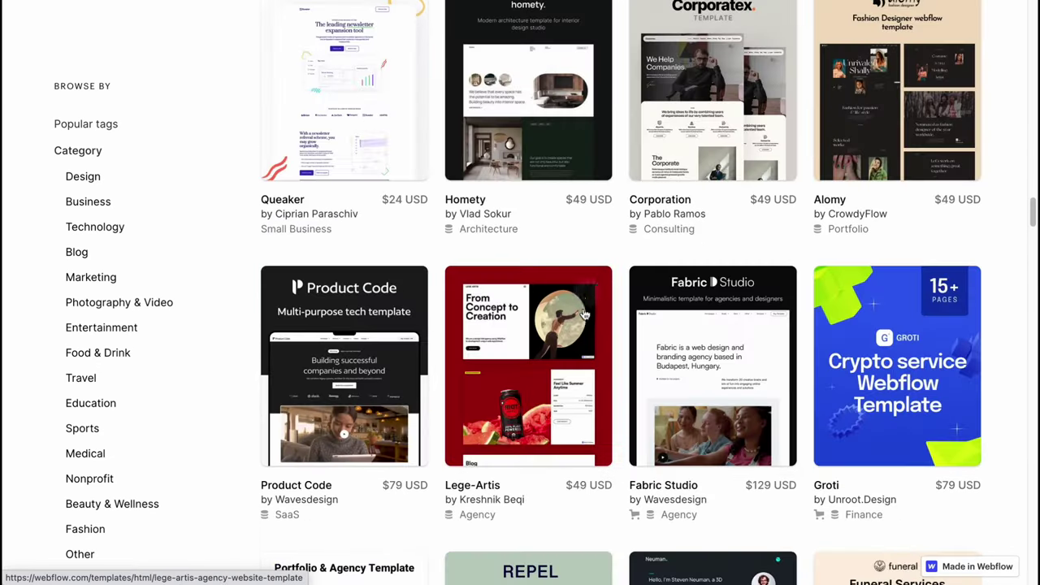
{"action": "scroll", "coordinate": [586, 317], "scroll_direction": "down", "scroll_amount": 6}
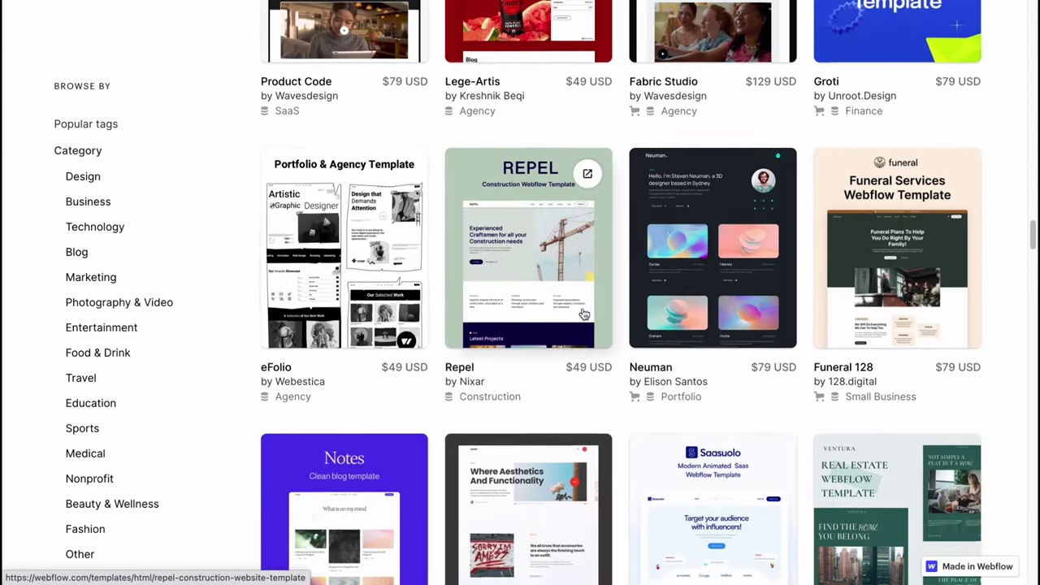
{"action": "scroll", "coordinate": [585, 311], "scroll_direction": "up", "scroll_amount": 15}
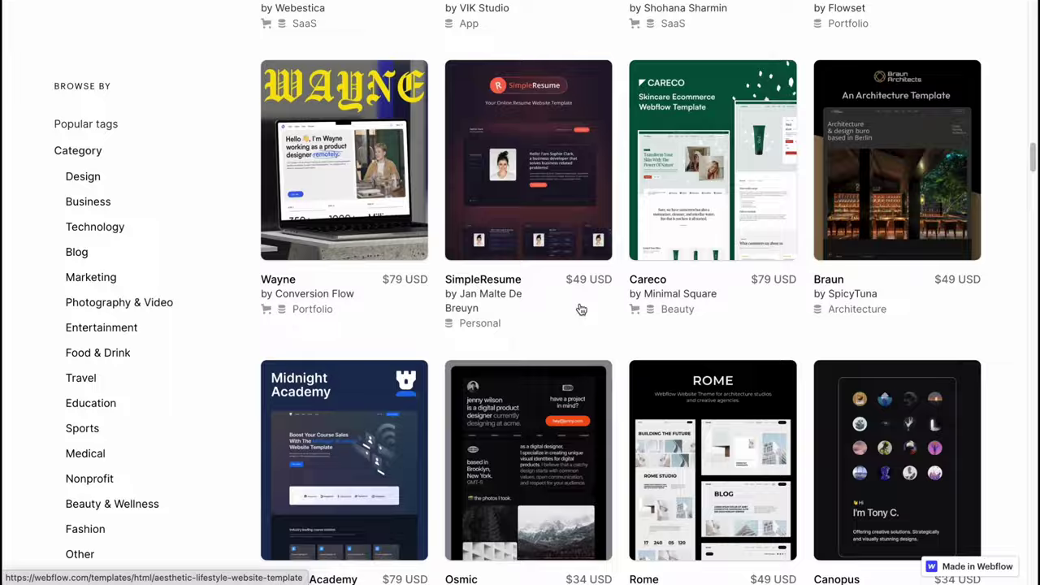
{"action": "scroll", "coordinate": [581, 309], "scroll_direction": "up", "scroll_amount": 10}
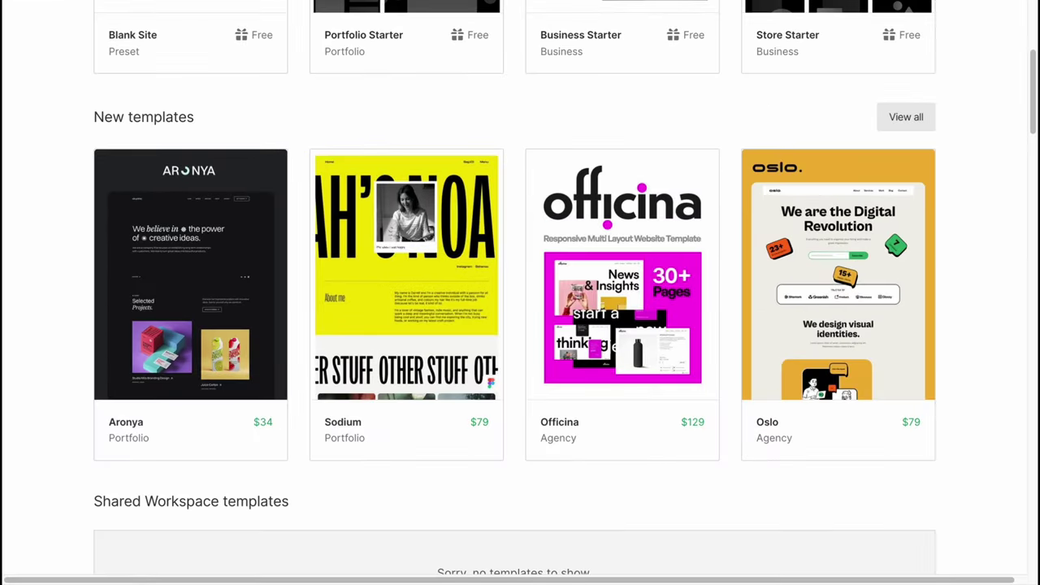
Open the Free Website Templates page listing Writeology X, HireUP, Memberbase and Chomp.
{"action": "mouse_move", "coordinate": [598, 181]}
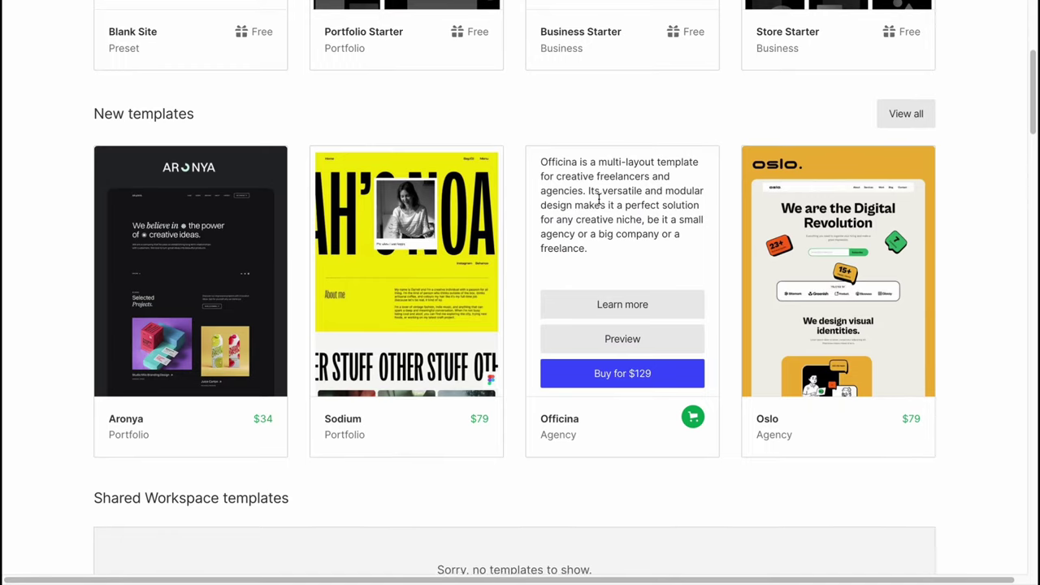
{"action": "scroll", "coordinate": [600, 186], "scroll_direction": "up", "scroll_amount": 5}
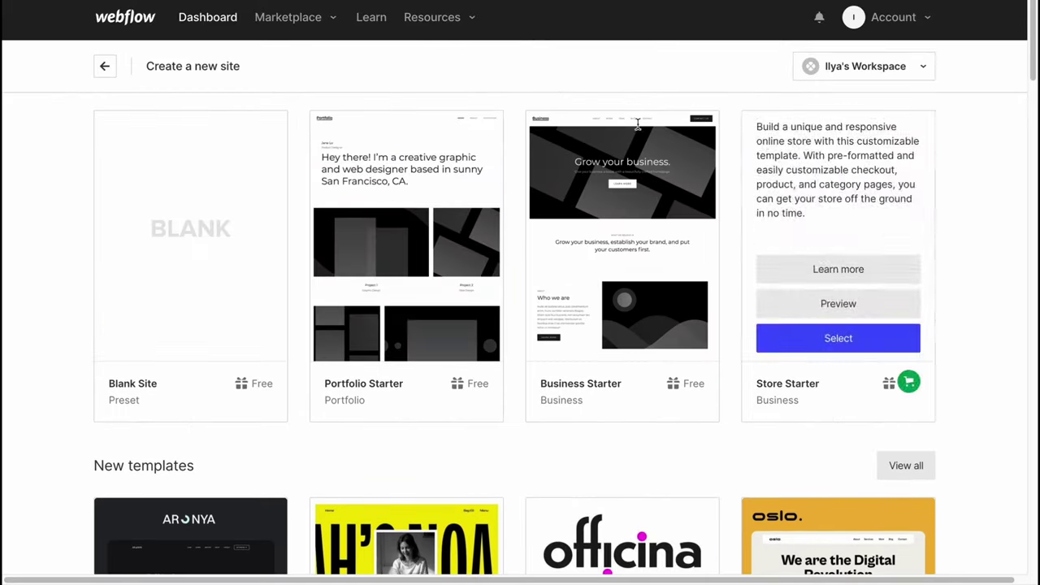
{"action": "scroll", "coordinate": [666, 260], "scroll_direction": "down", "scroll_amount": 5}
{"action": "scroll", "coordinate": [665, 293], "scroll_direction": "down", "scroll_amount": 3}
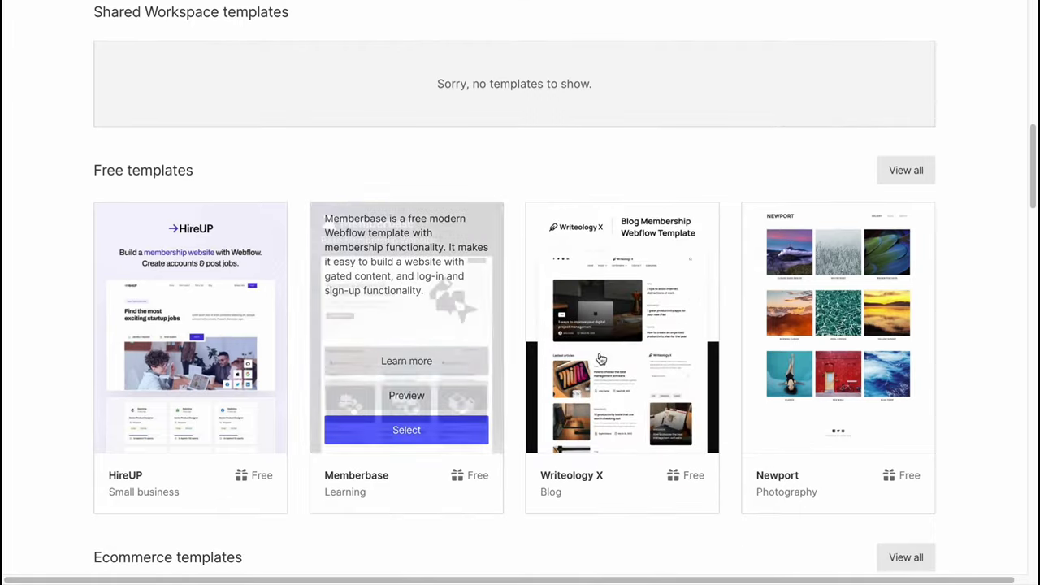
{"action": "scroll", "coordinate": [105, 166], "scroll_direction": "down", "scroll_amount": 1}
{"action": "scroll", "coordinate": [104, 170], "scroll_direction": "down", "scroll_amount": 1}
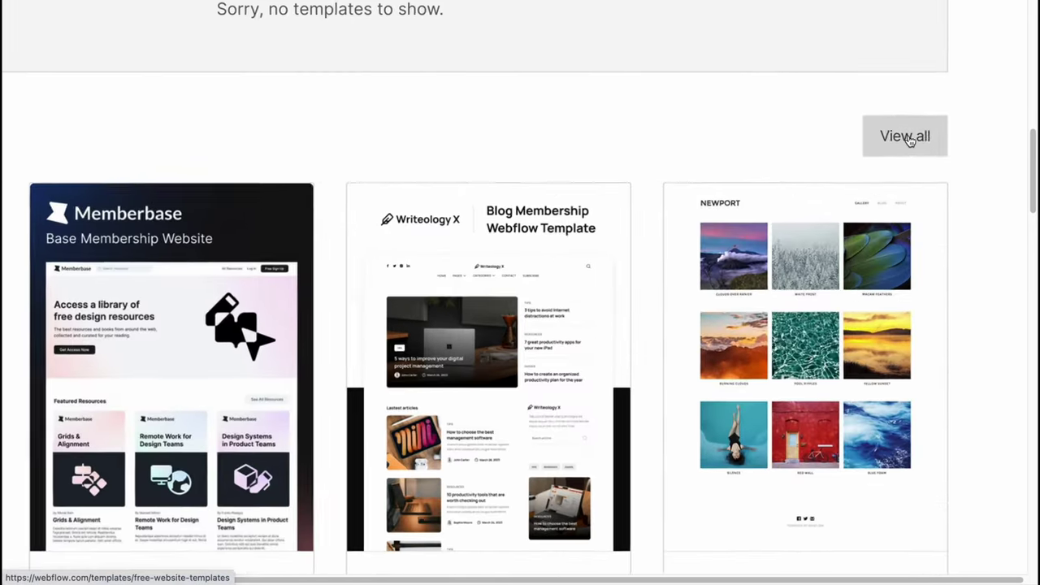
{"action": "left_click", "coordinate": [907, 138]}
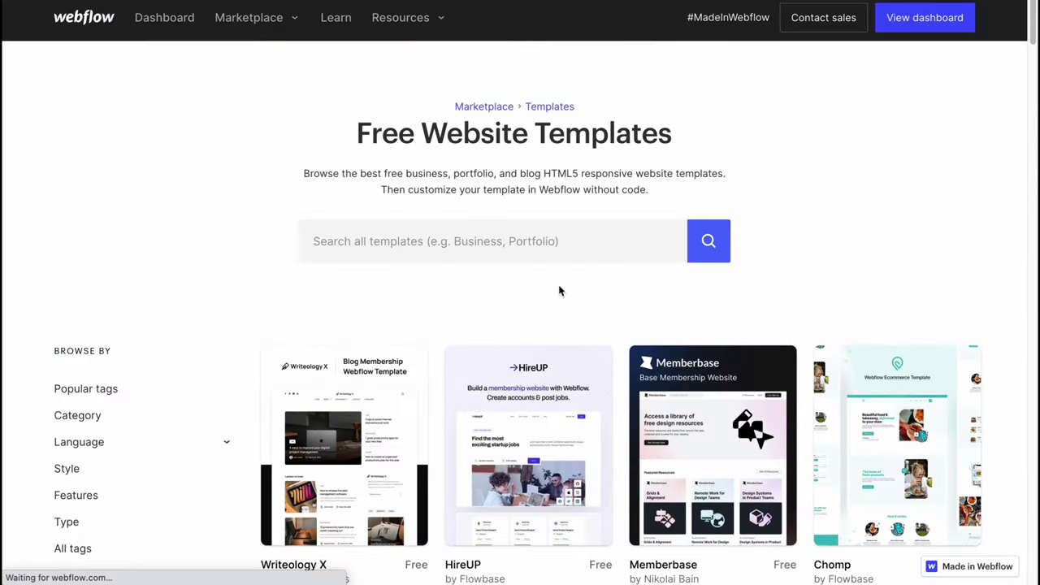
Scroll down through the free templates grid past Moon, Lamar and Milton.
{"action": "scroll", "coordinate": [569, 296], "scroll_direction": "down", "scroll_amount": 2}
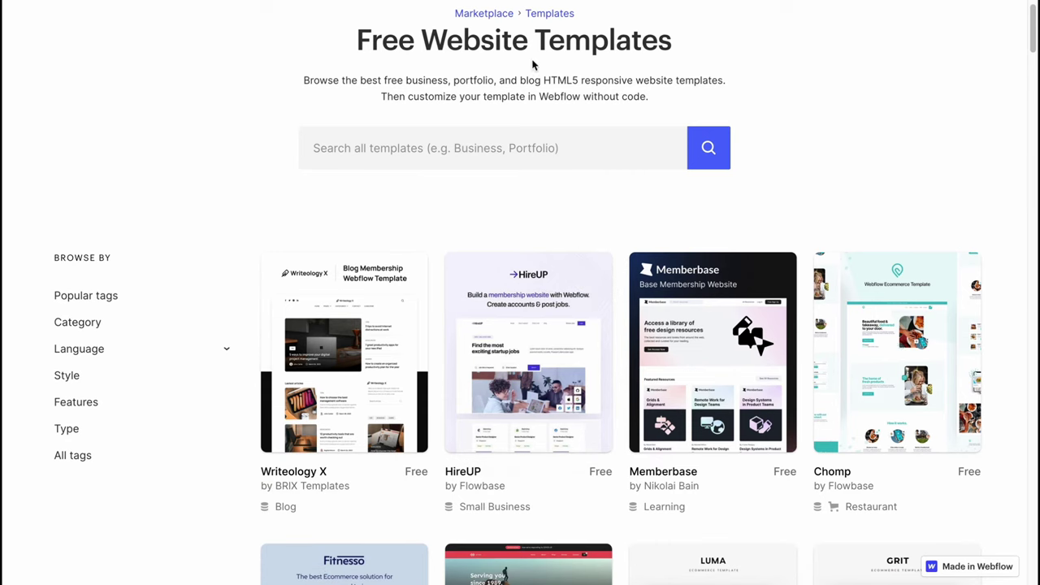
{"action": "scroll", "coordinate": [609, 267], "scroll_direction": "down", "scroll_amount": 2}
{"action": "scroll", "coordinate": [500, 286], "scroll_direction": "down", "scroll_amount": 5}
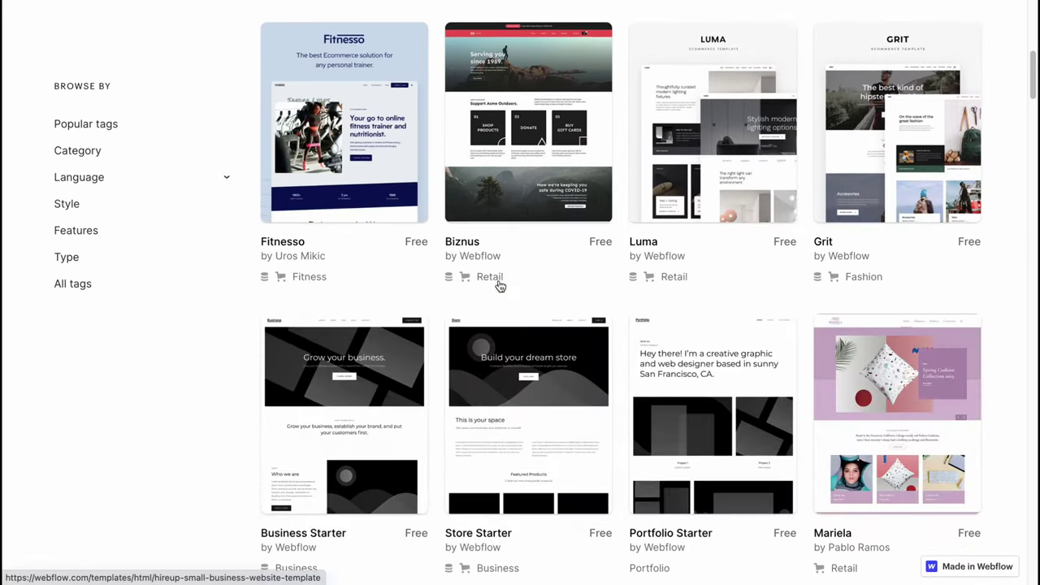
{"action": "scroll", "coordinate": [499, 286], "scroll_direction": "down", "scroll_amount": 3}
{"action": "scroll", "coordinate": [555, 330], "scroll_direction": "down", "scroll_amount": 5}
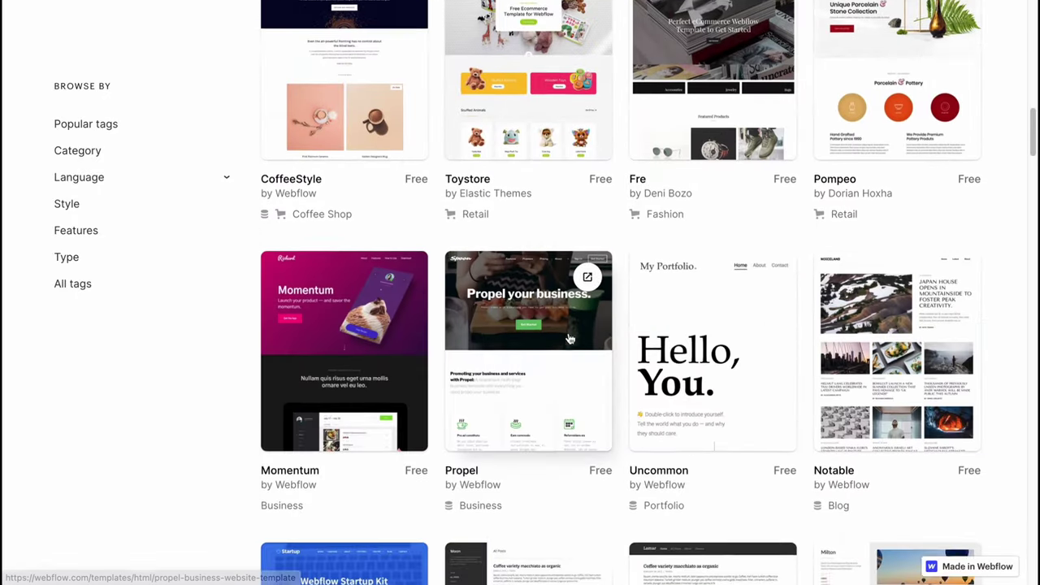
{"action": "scroll", "coordinate": [570, 338], "scroll_direction": "down", "scroll_amount": 20}
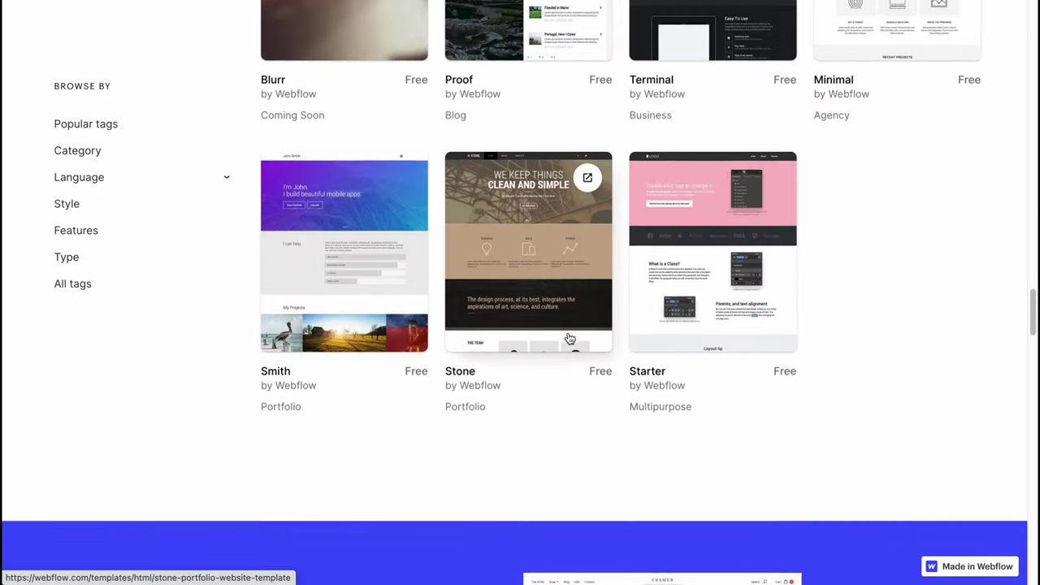
{"action": "scroll", "coordinate": [572, 341], "scroll_direction": "down", "scroll_amount": 5}
{"action": "scroll", "coordinate": [575, 341], "scroll_direction": "up", "scroll_amount": 6}
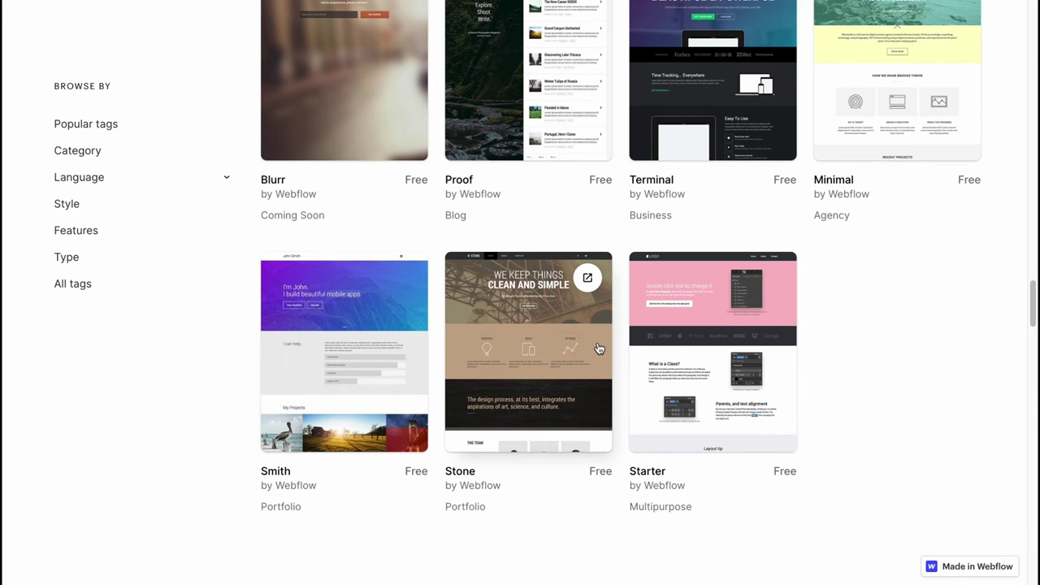
{"action": "scroll", "coordinate": [696, 291], "scroll_direction": "up", "scroll_amount": 1}
{"action": "scroll", "coordinate": [659, 390], "scroll_direction": "down", "scroll_amount": 1}
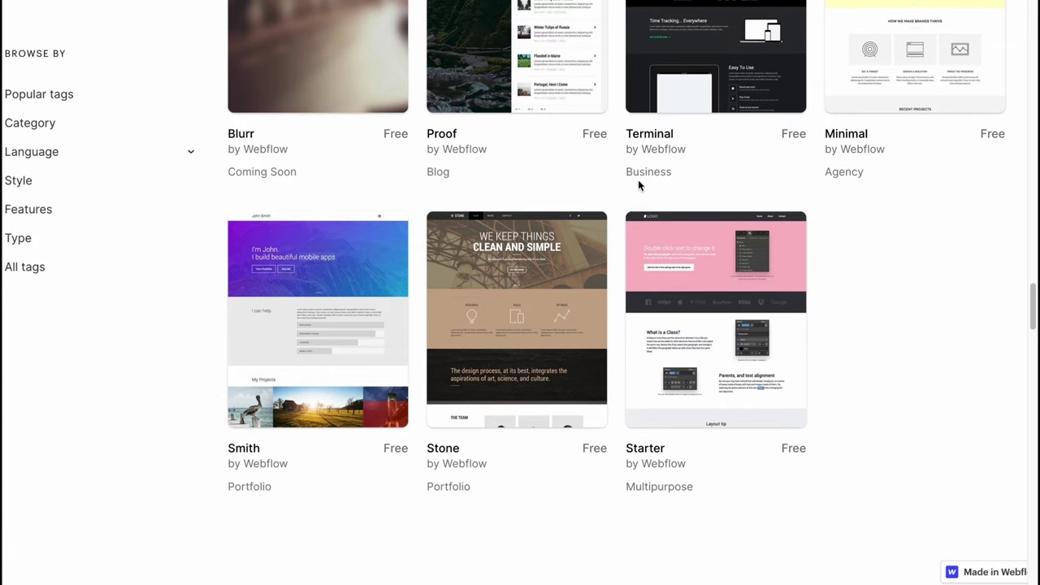
Scroll back to the Startup card and zoom in, then back out, to inspect it.
{"action": "scroll", "coordinate": [393, 193], "scroll_direction": "up", "scroll_amount": 5}
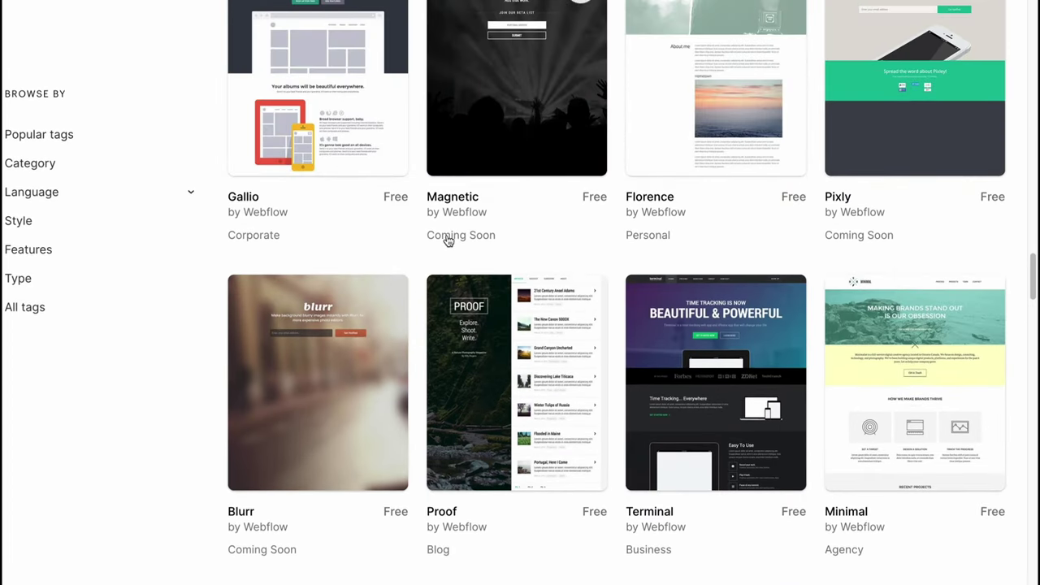
{"action": "scroll", "coordinate": [528, 249], "scroll_direction": "up", "scroll_amount": 5}
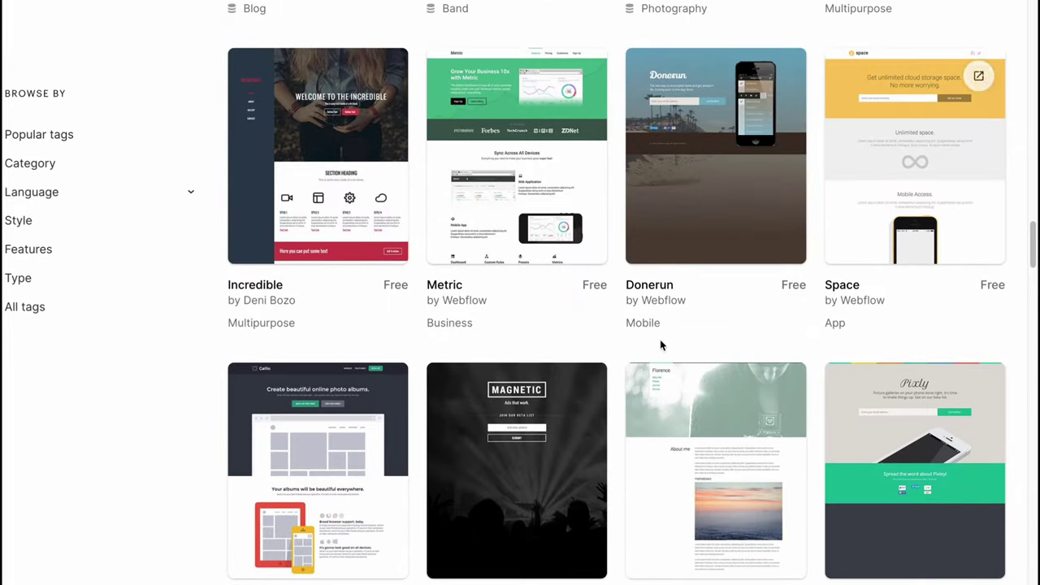
{"action": "scroll", "coordinate": [446, 329], "scroll_direction": "up", "scroll_amount": 7}
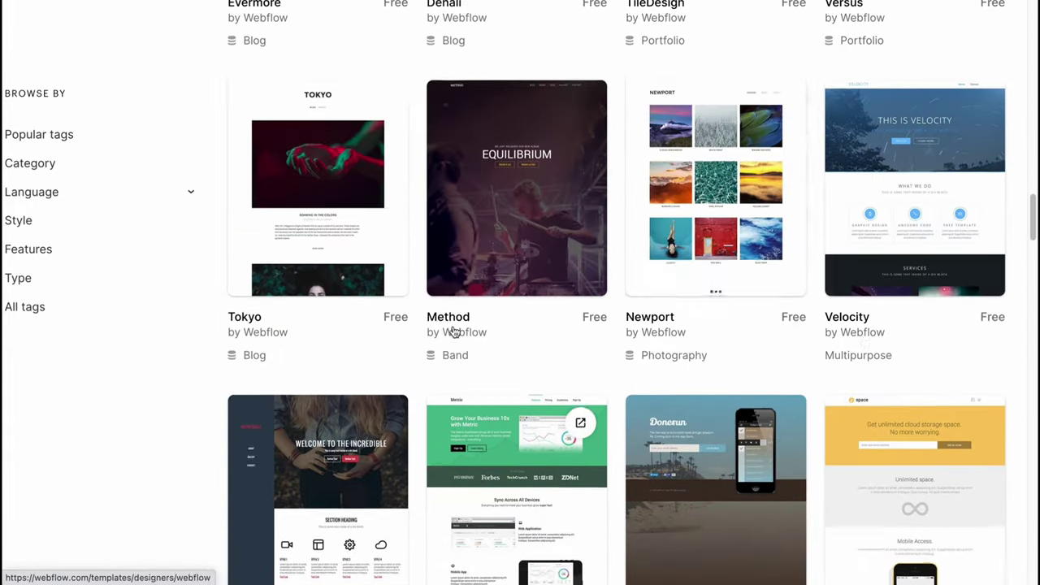
{"action": "scroll", "coordinate": [730, 479], "scroll_direction": "up", "scroll_amount": 5}
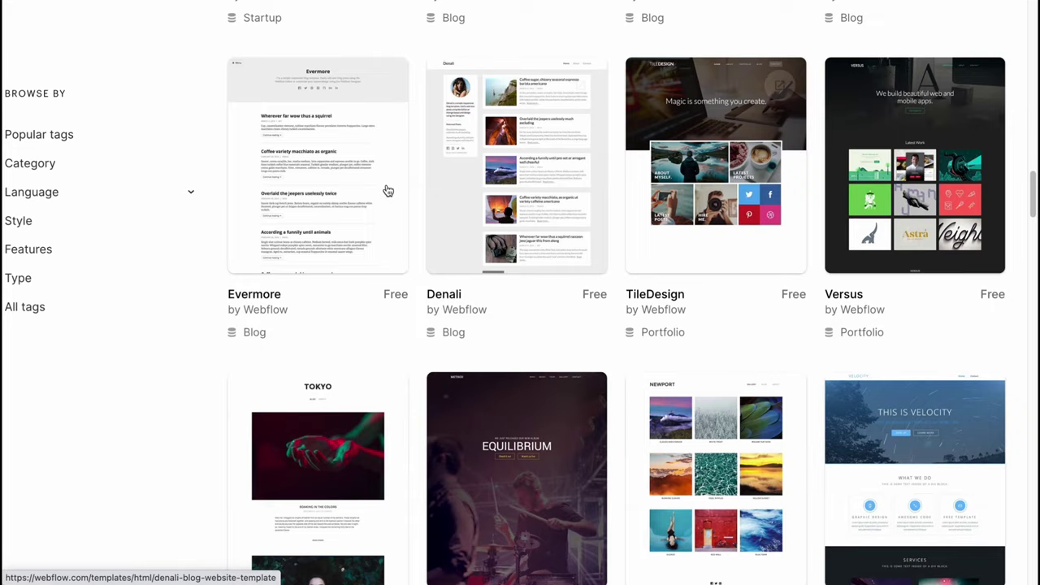
{"action": "scroll", "coordinate": [767, 323], "scroll_direction": "up", "scroll_amount": 4}
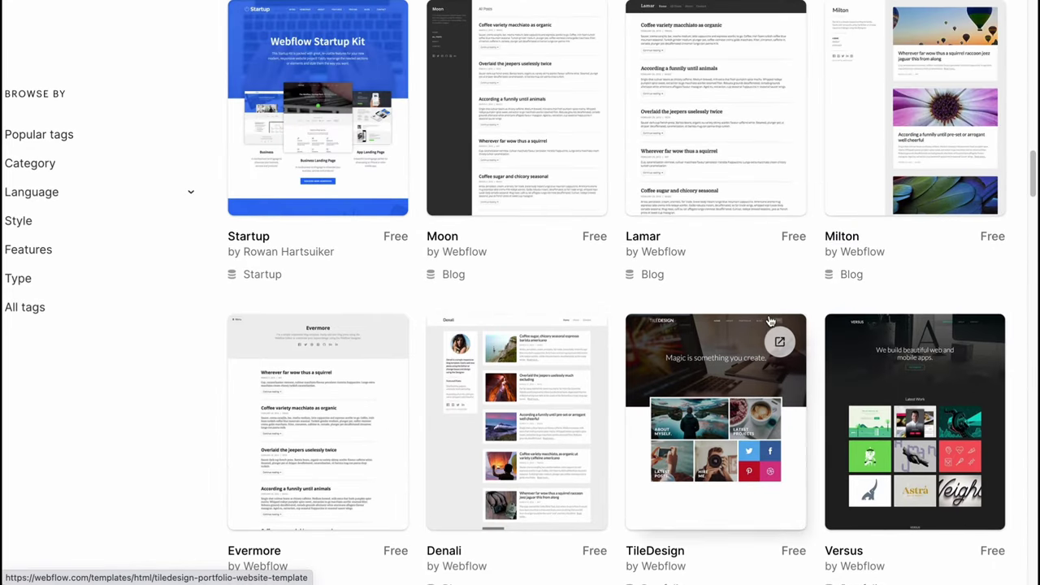
{"action": "scroll", "coordinate": [533, 276], "scroll_direction": "up", "scroll_amount": 3}
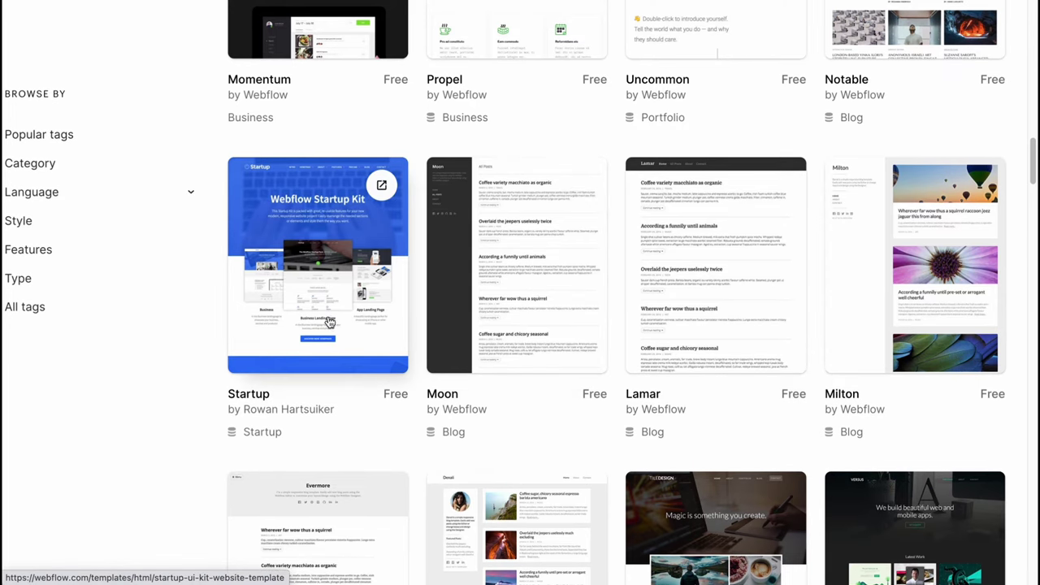
{"action": "key", "text": "ctrl+plus"}
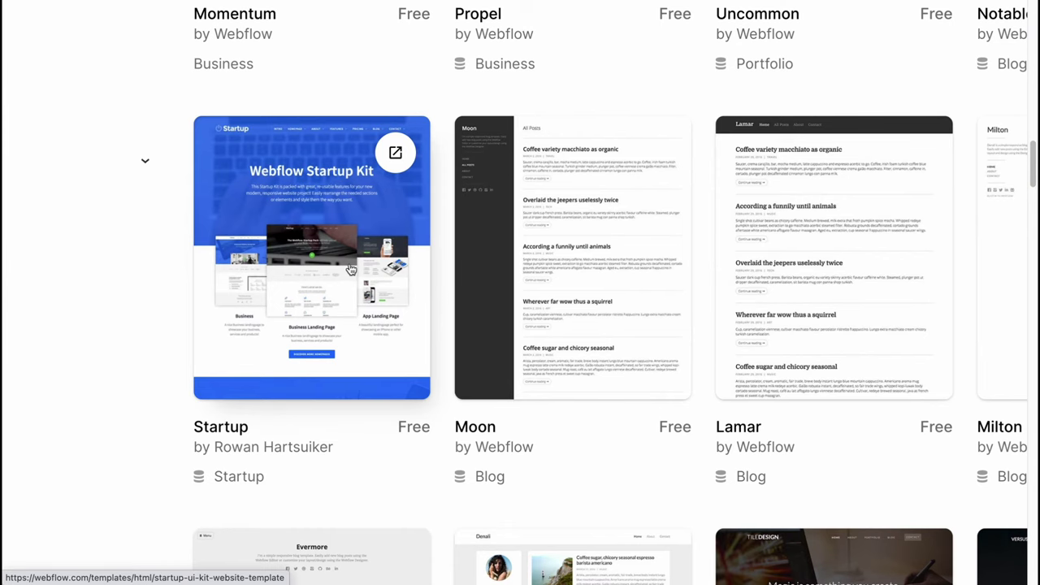
{"action": "key", "text": "ctrl+minus"}
{"action": "key", "text": "ctrl+minus"}
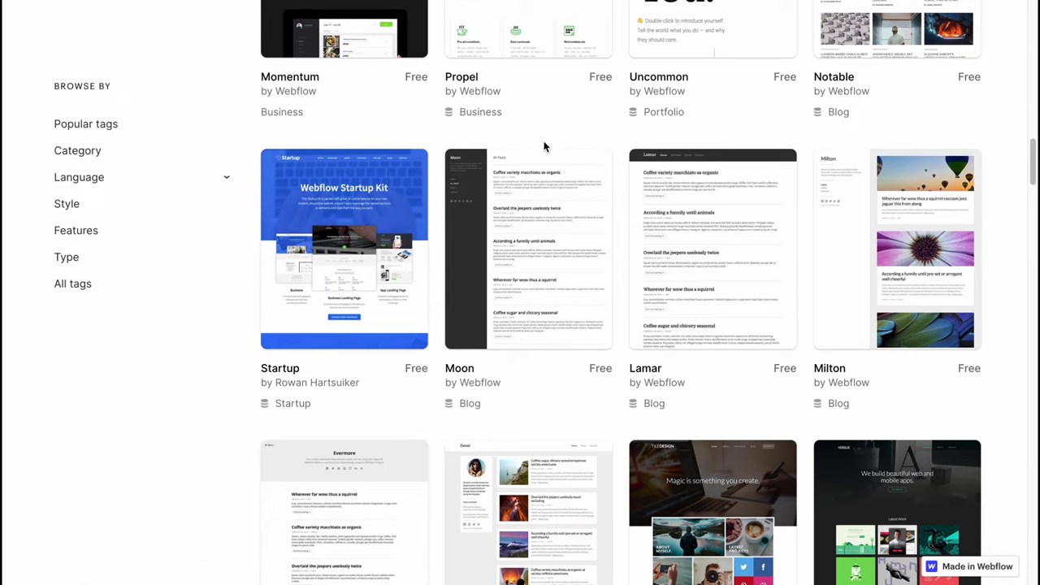
Open the Startup template's detail page and scroll through its live demo preview.
{"action": "left_click", "coordinate": [368, 242]}
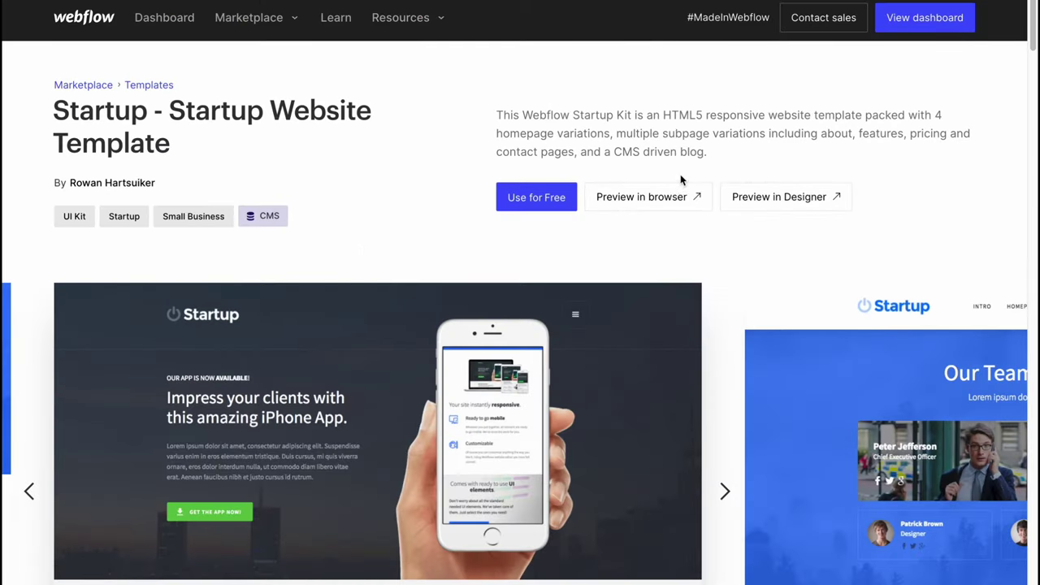
{"action": "left_click", "coordinate": [661, 203]}
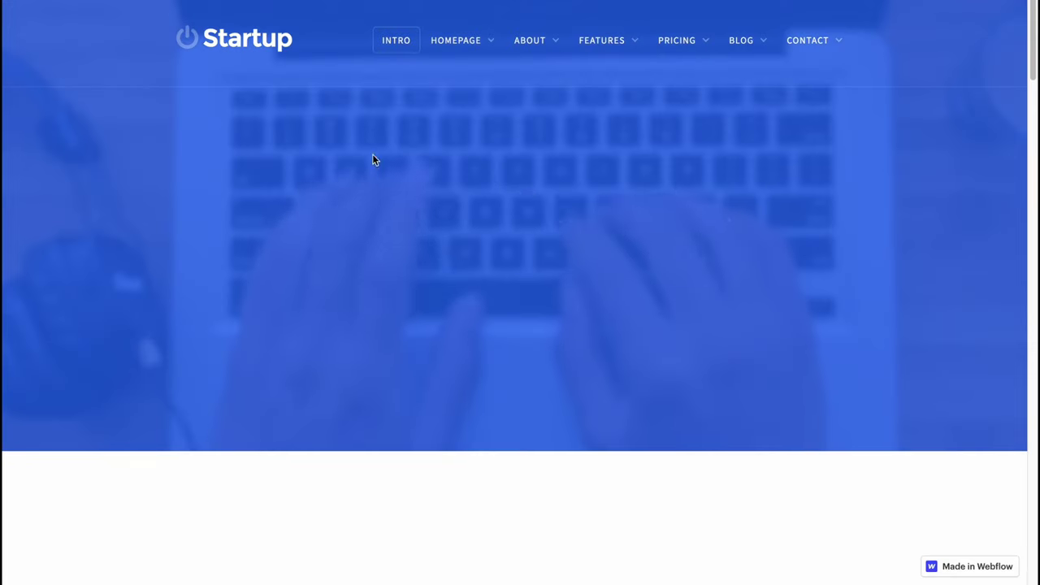
{"action": "scroll", "coordinate": [535, 234], "scroll_direction": "down", "scroll_amount": 5}
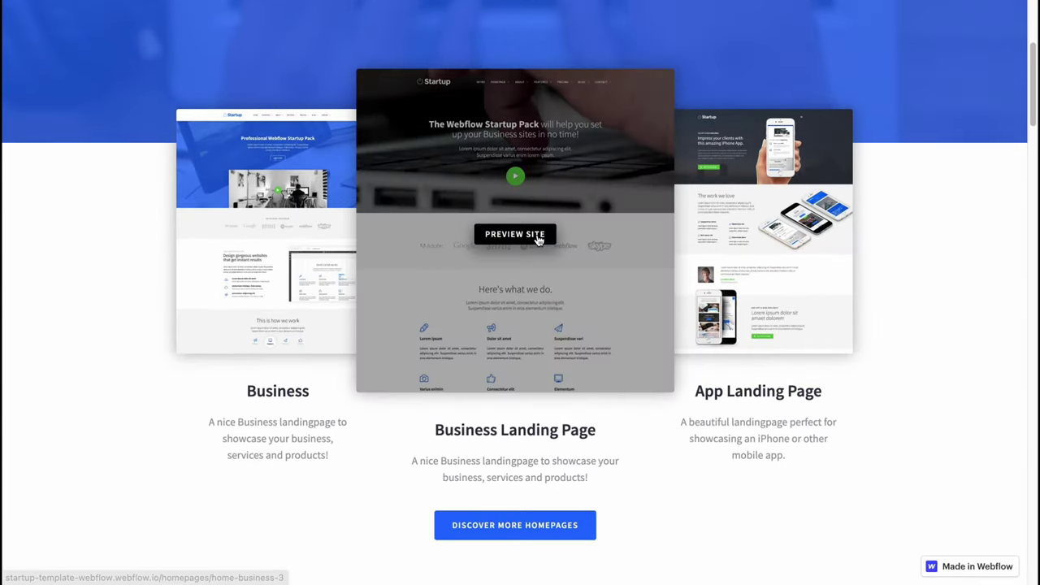
{"action": "scroll", "coordinate": [537, 239], "scroll_direction": "down", "scroll_amount": 15}
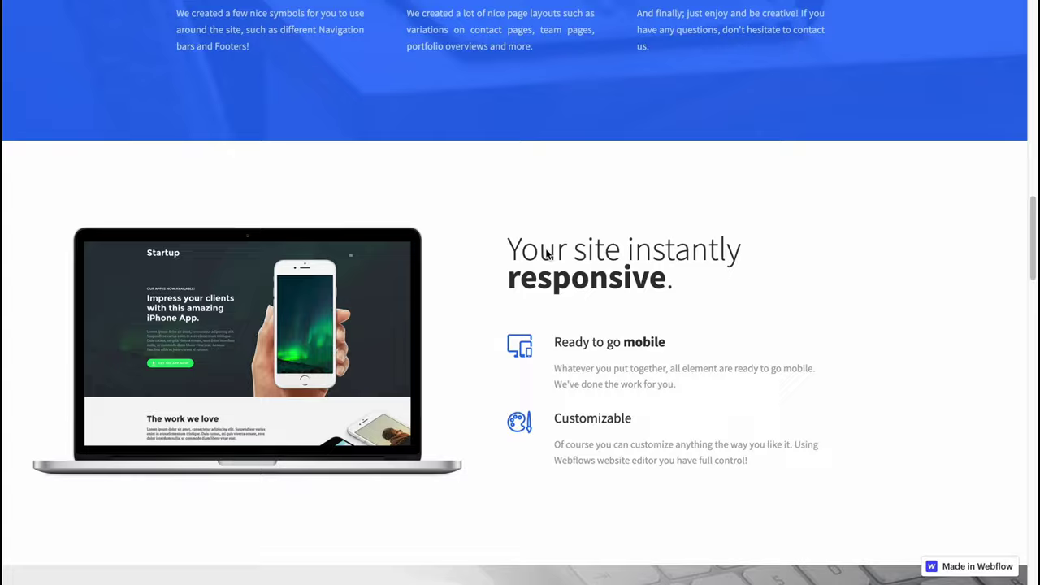
{"action": "scroll", "coordinate": [546, 254], "scroll_direction": "down", "scroll_amount": 15}
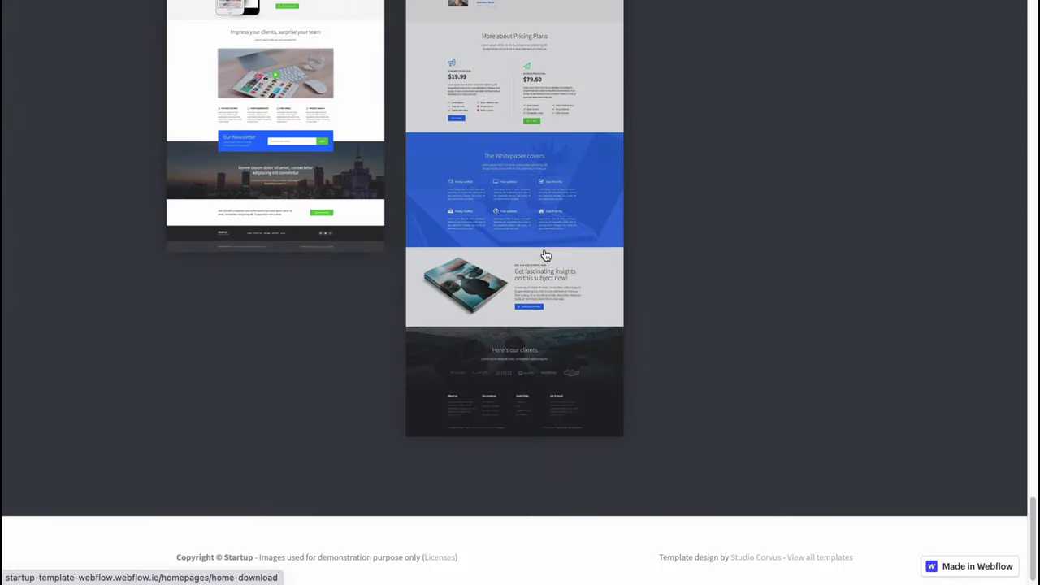
{"action": "scroll", "coordinate": [546, 256], "scroll_direction": "up", "scroll_amount": 20}
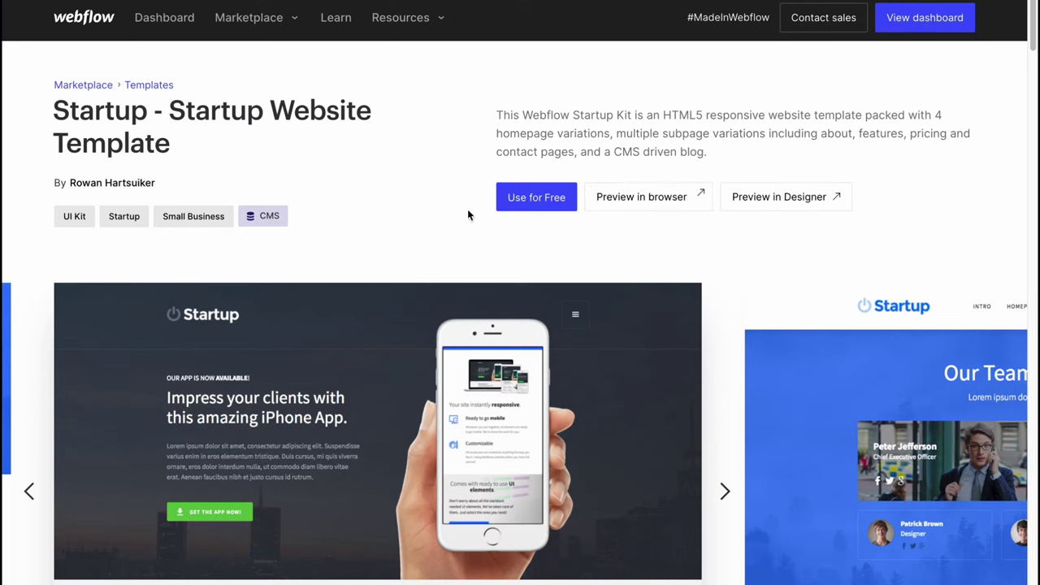
Use the Startup template for free, naming the new site 'Startup', and create it.
{"action": "left_click", "coordinate": [533, 206]}
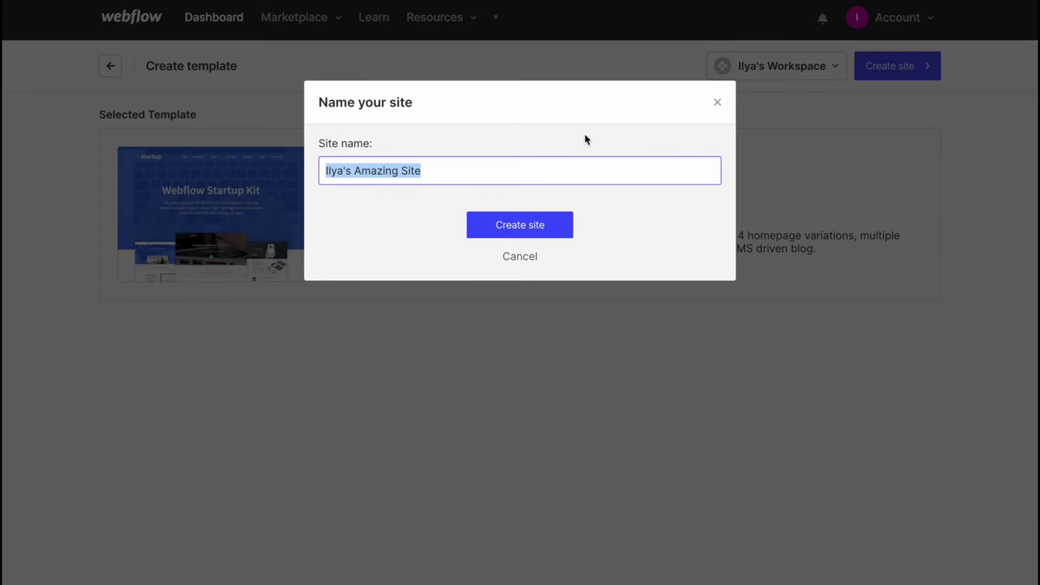
{"action": "type", "text": "Startup"}
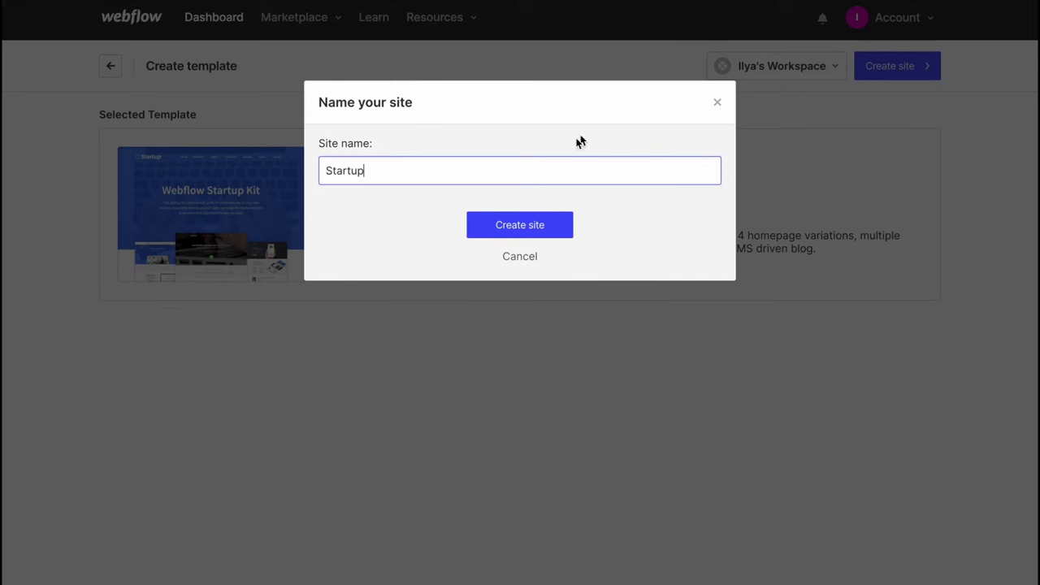
{"action": "left_click", "coordinate": [526, 235]}
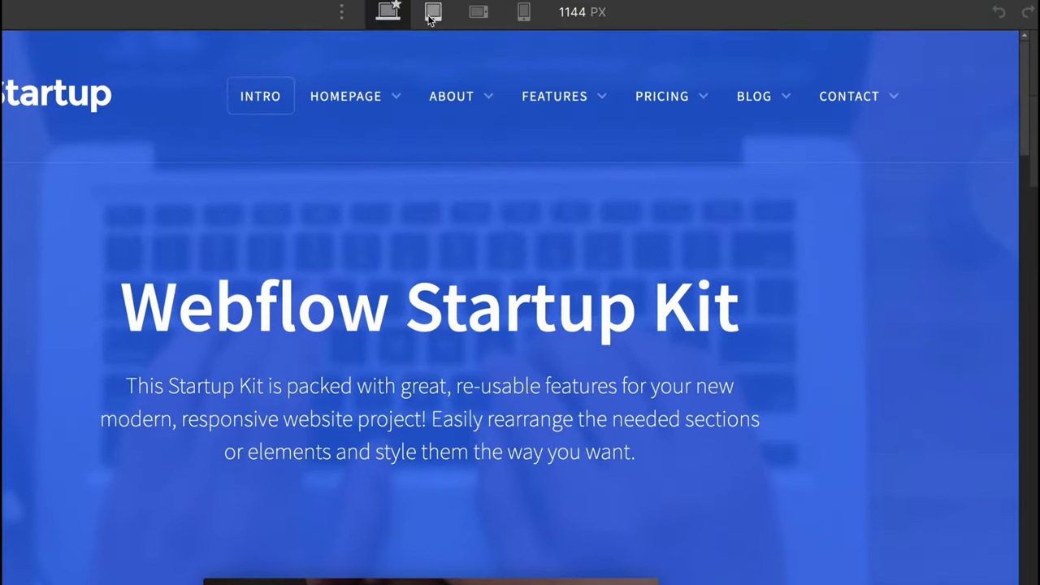
View the home page at tablet, mobile landscape and mobile portrait widths, widening the canvas to 479 px.
{"action": "left_click", "coordinate": [448, 6]}
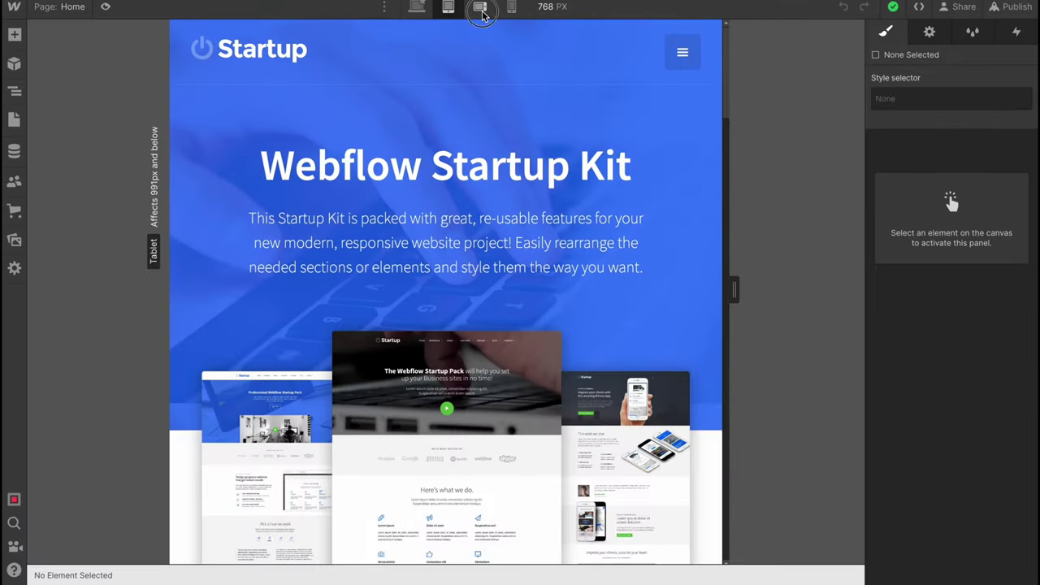
{"action": "left_click", "coordinate": [480, 10]}
{"action": "left_click", "coordinate": [519, 10]}
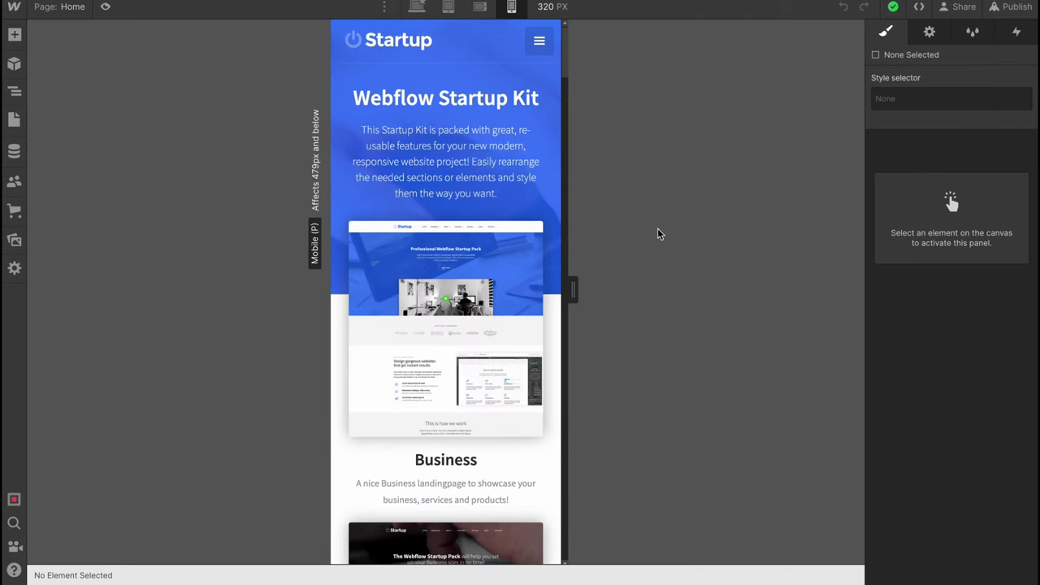
{"action": "left_click_drag", "start_coordinate": [591, 290], "coordinate": [695, 286]}
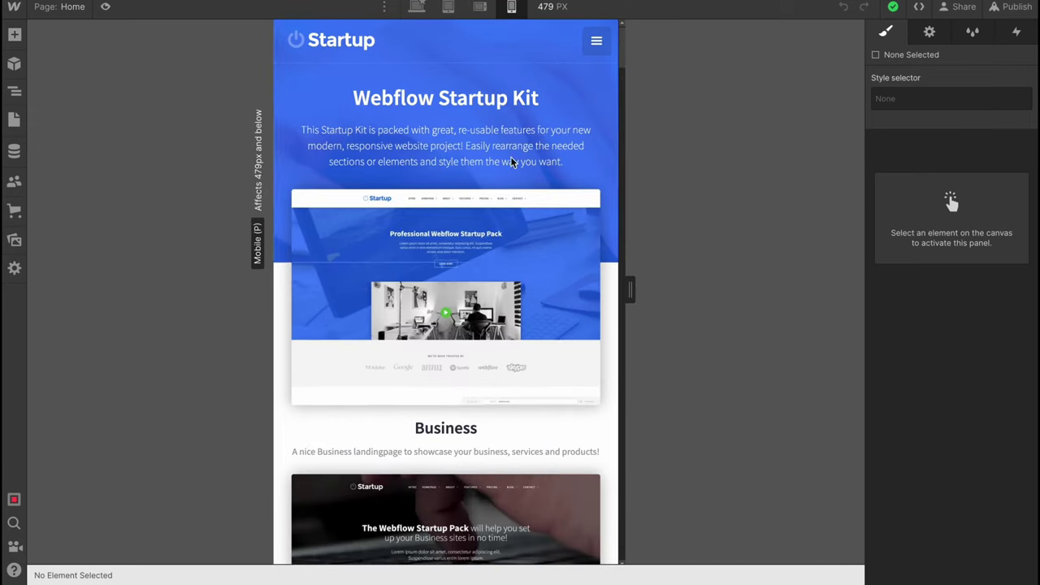
{"action": "left_click", "coordinate": [105, 8]}
{"action": "left_click_drag", "start_coordinate": [703, 286], "coordinate": [693, 313]}
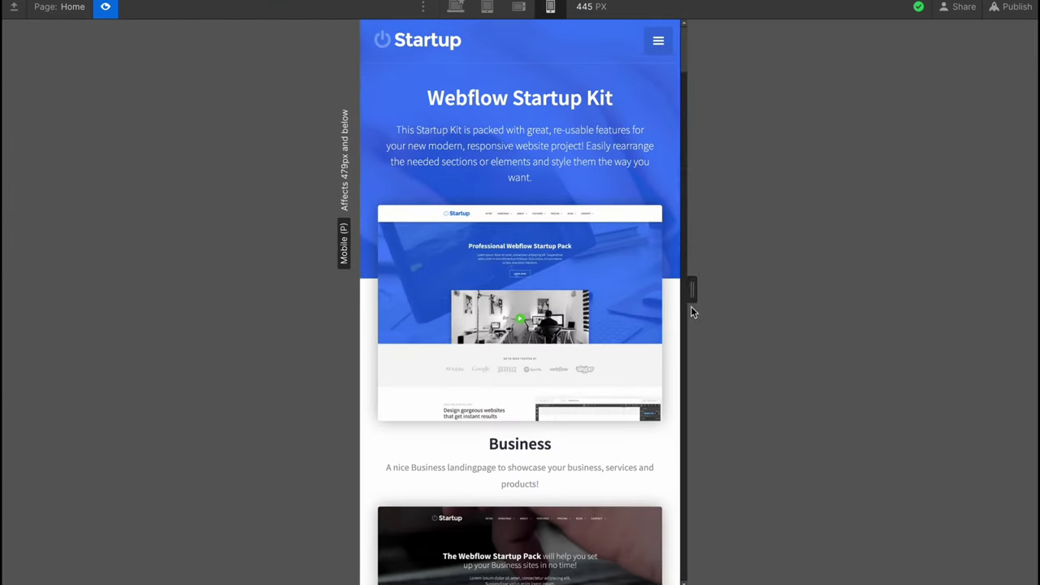
{"action": "left_click", "coordinate": [105, 9]}
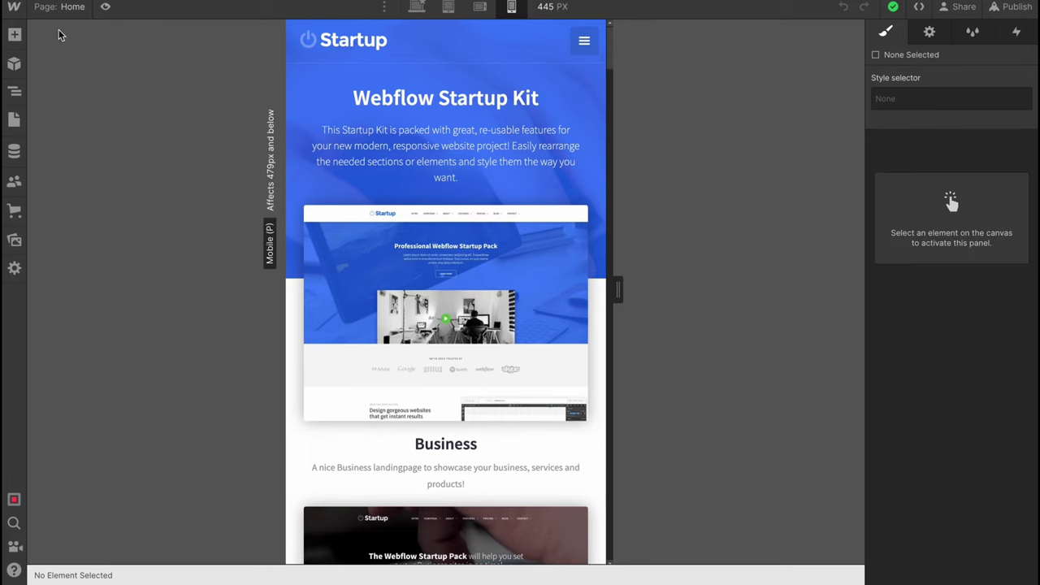
Browse the Elements library, then widen the home page canvas to 767 px for mobile landscape.
{"action": "left_click", "coordinate": [14, 37]}
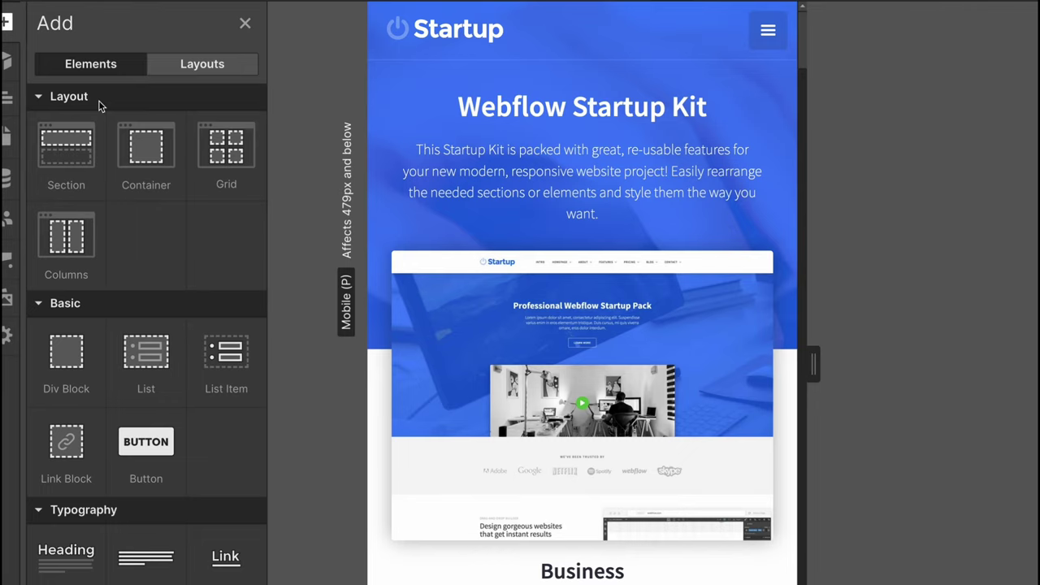
{"action": "scroll", "coordinate": [122, 196], "scroll_direction": "down", "scroll_amount": 3}
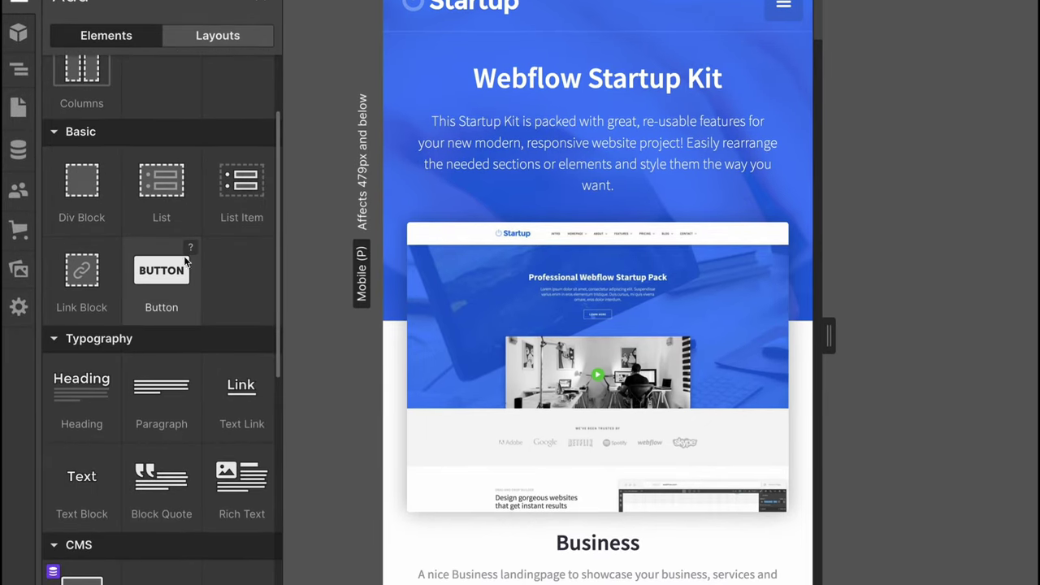
{"action": "scroll", "coordinate": [122, 341], "scroll_direction": "down", "scroll_amount": 2}
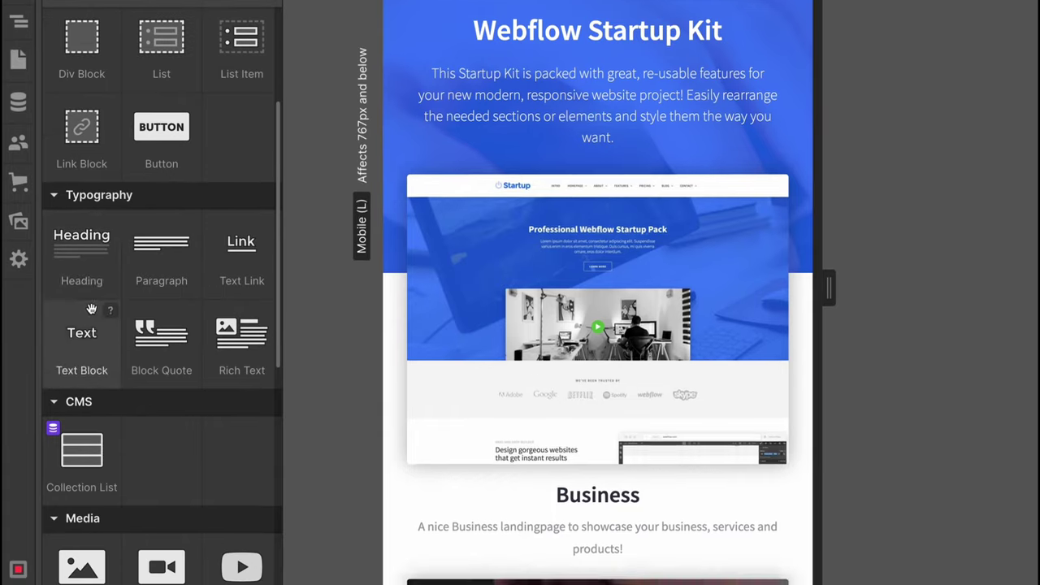
{"action": "key", "text": "shift+3"}
{"action": "scroll", "coordinate": [185, 354], "scroll_direction": "down", "scroll_amount": 2}
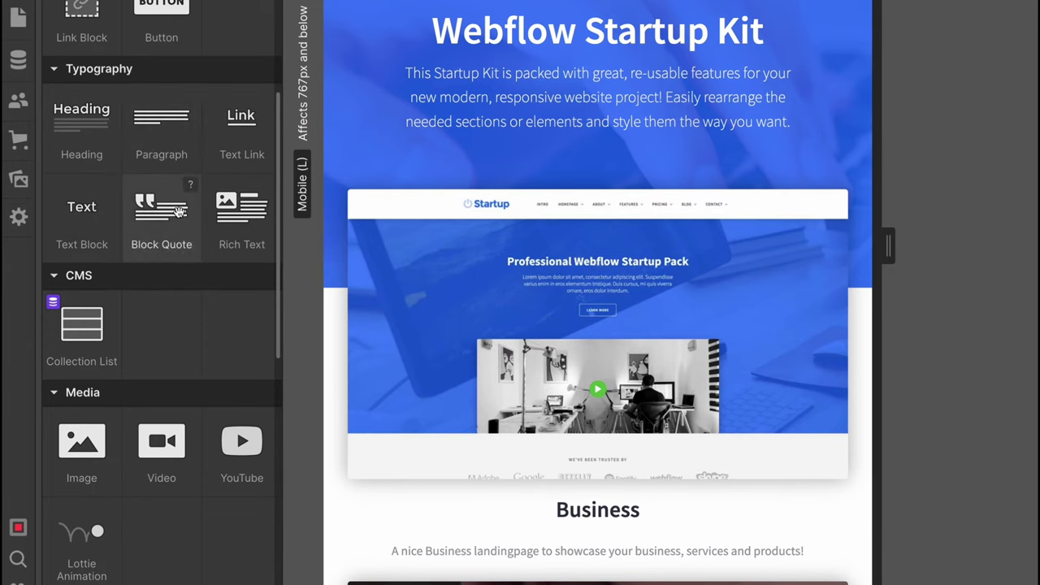
{"action": "scroll", "coordinate": [202, 313], "scroll_direction": "down", "scroll_amount": 3}
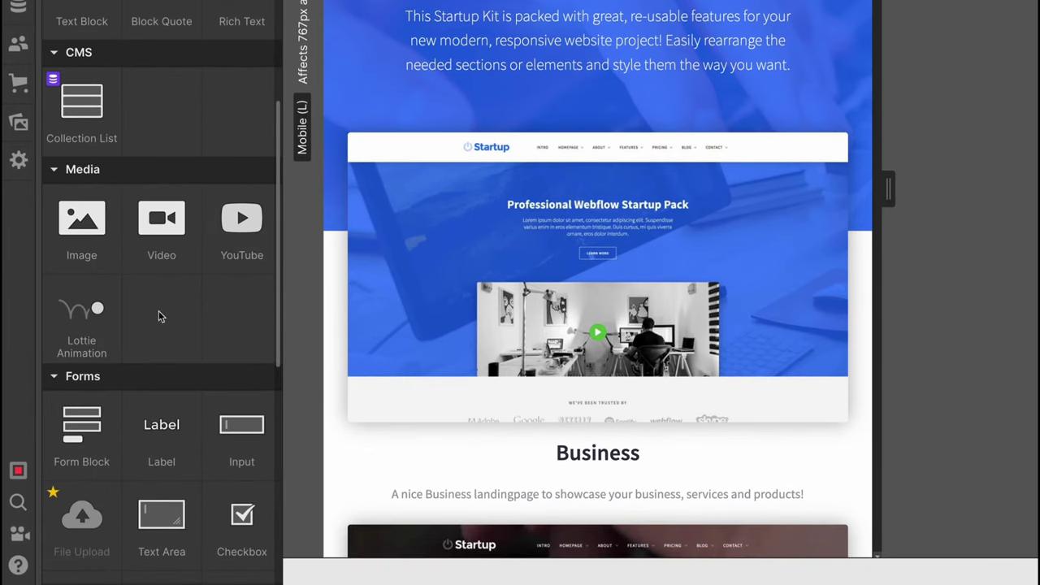
{"action": "scroll", "coordinate": [160, 390], "scroll_direction": "down", "scroll_amount": 3}
{"action": "scroll", "coordinate": [161, 423], "scroll_direction": "down", "scroll_amount": 10}
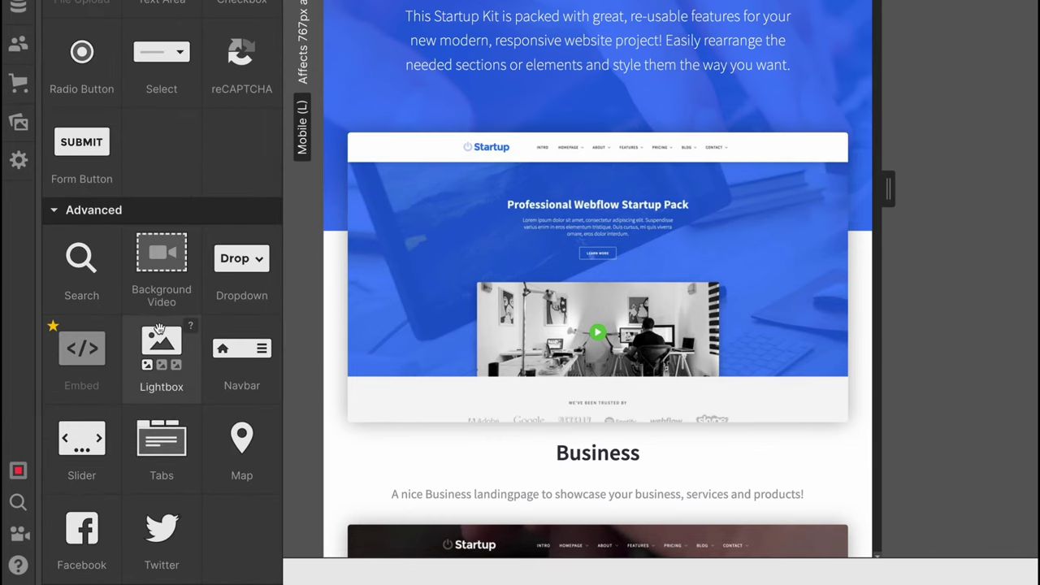
{"action": "scroll", "coordinate": [158, 332], "scroll_direction": "up", "scroll_amount": 6}
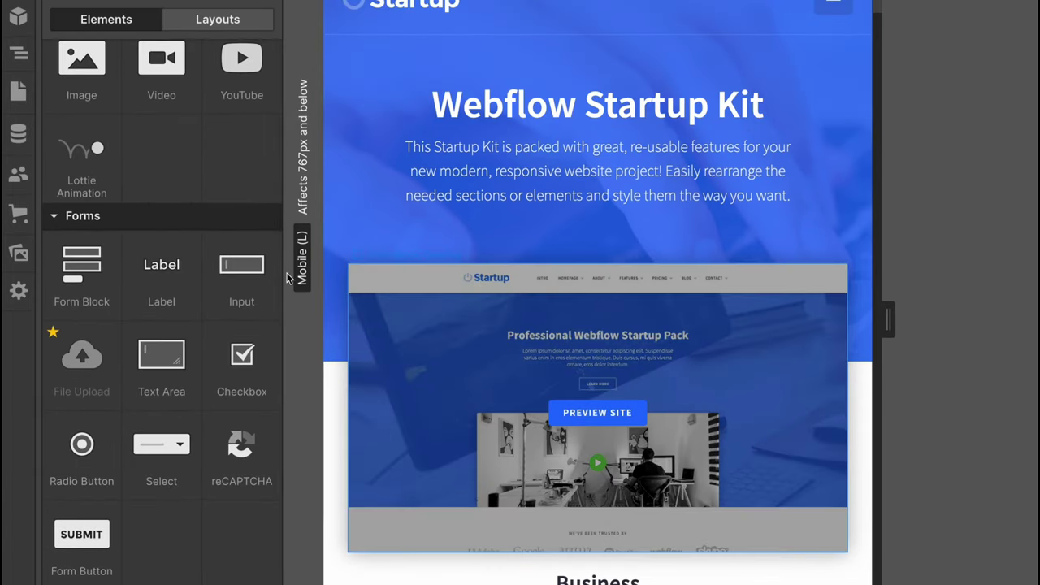
{"action": "scroll", "coordinate": [244, 269], "scroll_direction": "up", "scroll_amount": 10}
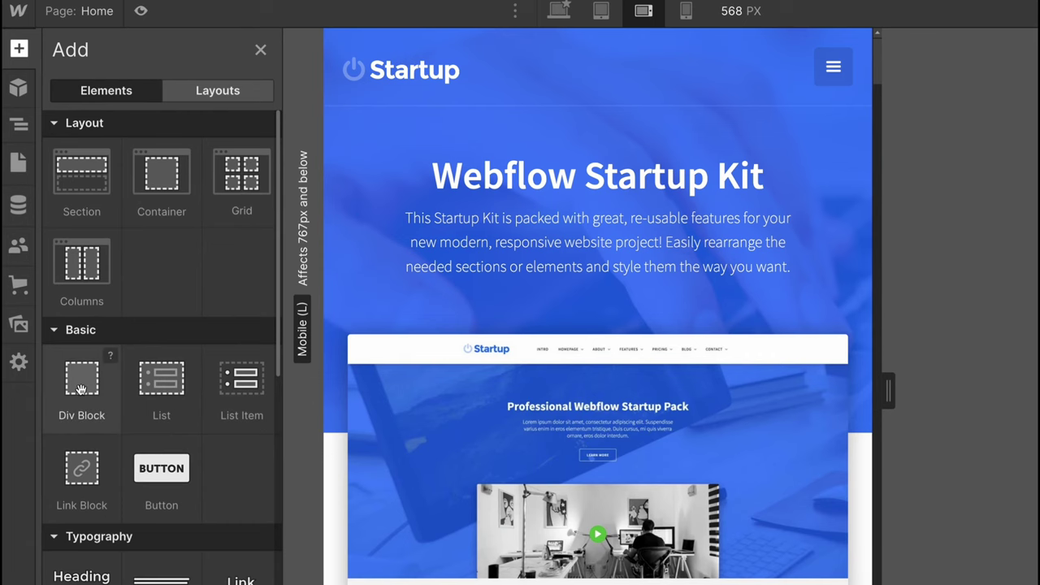
{"action": "scroll", "coordinate": [86, 386], "scroll_direction": "down", "scroll_amount": 8}
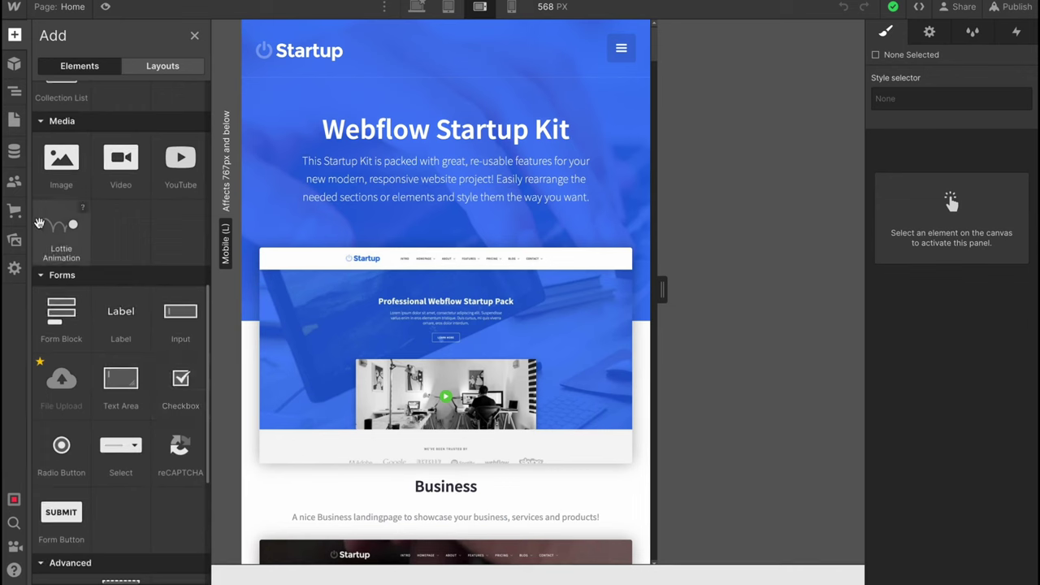
{"action": "scroll", "coordinate": [86, 68], "scroll_direction": "up", "scroll_amount": 4}
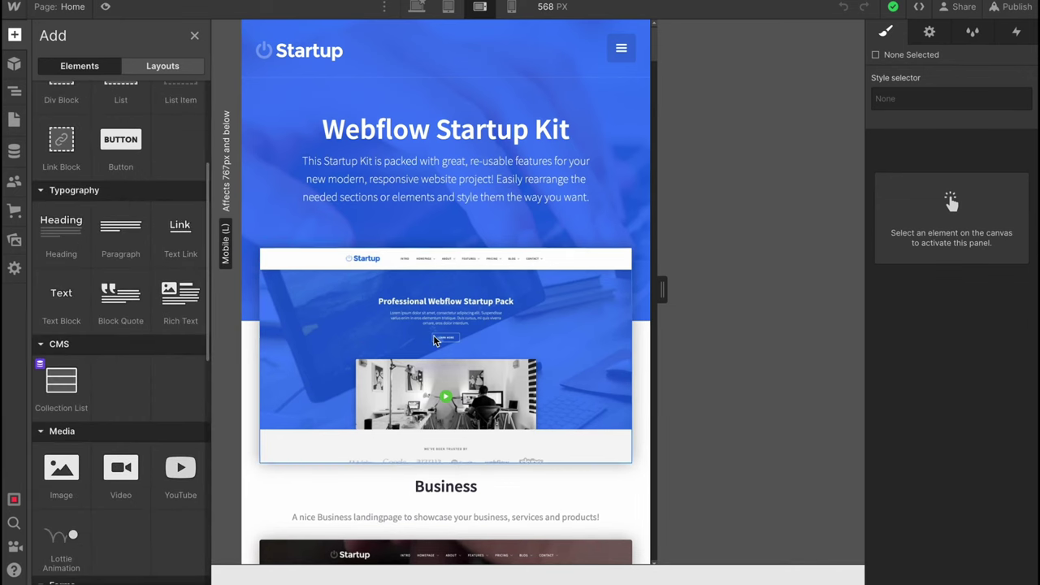
{"action": "left_click_drag", "start_coordinate": [663, 286], "coordinate": [804, 289]}
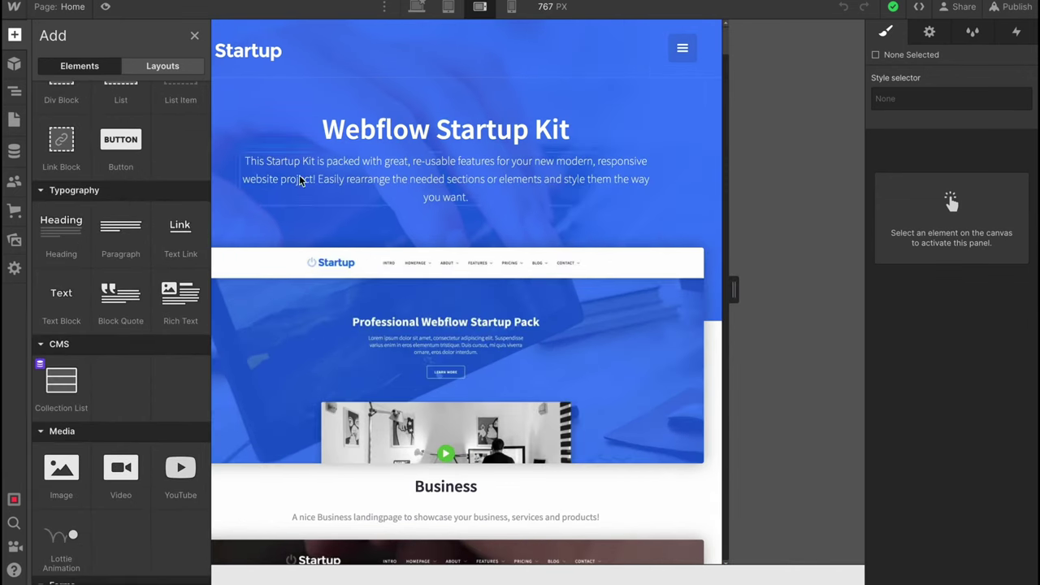
Expand Navbar, Hero Video, Hero Overlay Block and the containers in the Navigator to show the Hero Main Title headings.
{"action": "left_click", "coordinate": [15, 91]}
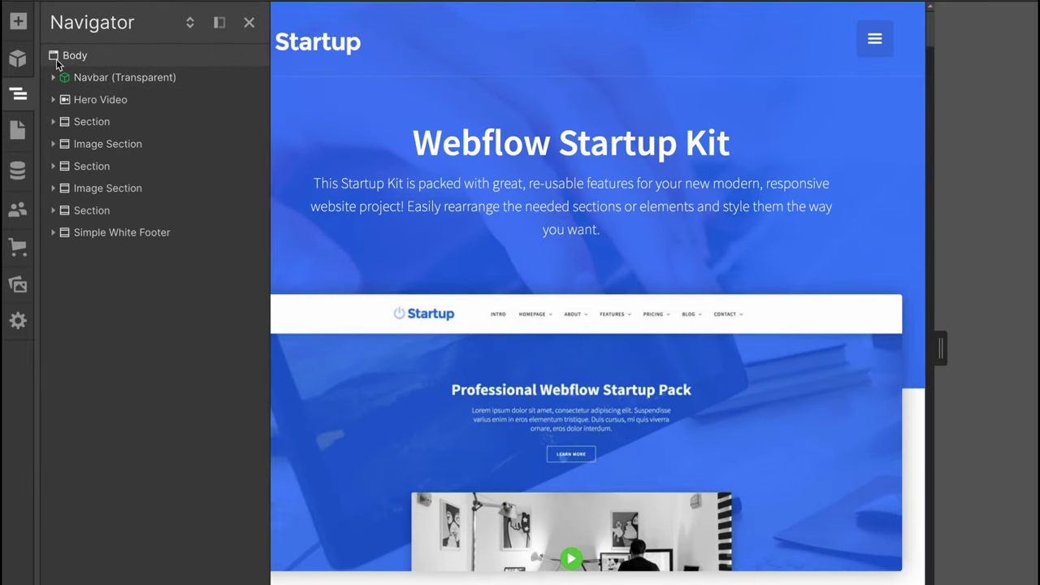
{"action": "left_click", "coordinate": [54, 77]}
{"action": "left_click", "coordinate": [53, 121]}
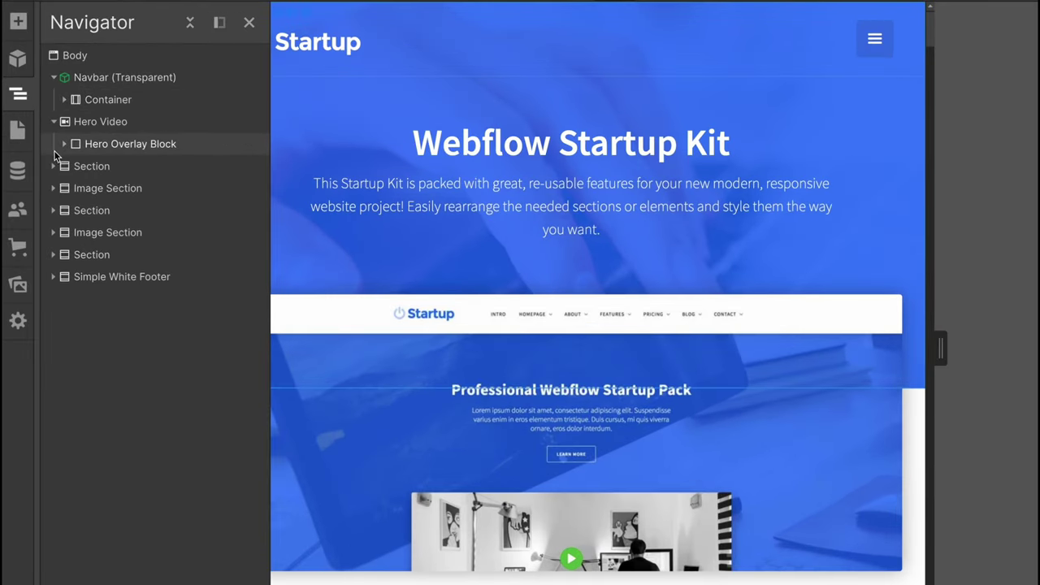
{"action": "left_click", "coordinate": [53, 166]}
{"action": "left_click", "coordinate": [65, 144]}
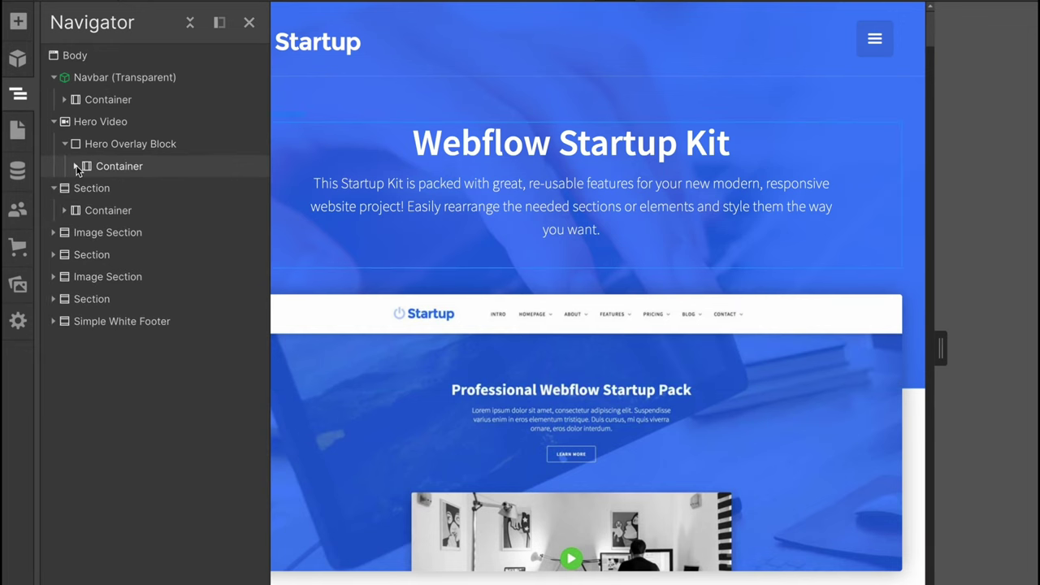
{"action": "left_click", "coordinate": [76, 166]}
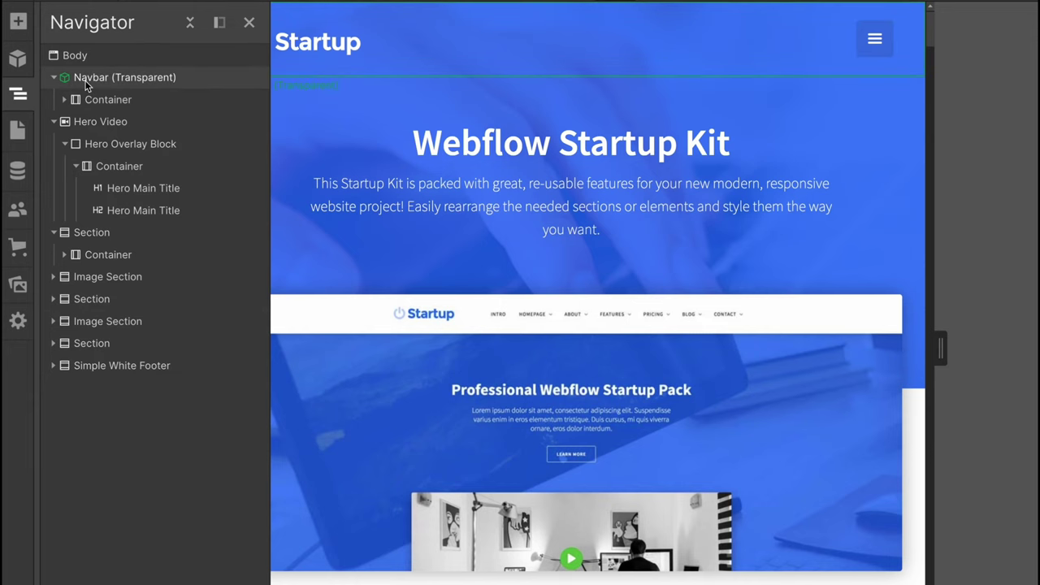
{"action": "left_click", "coordinate": [64, 99]}
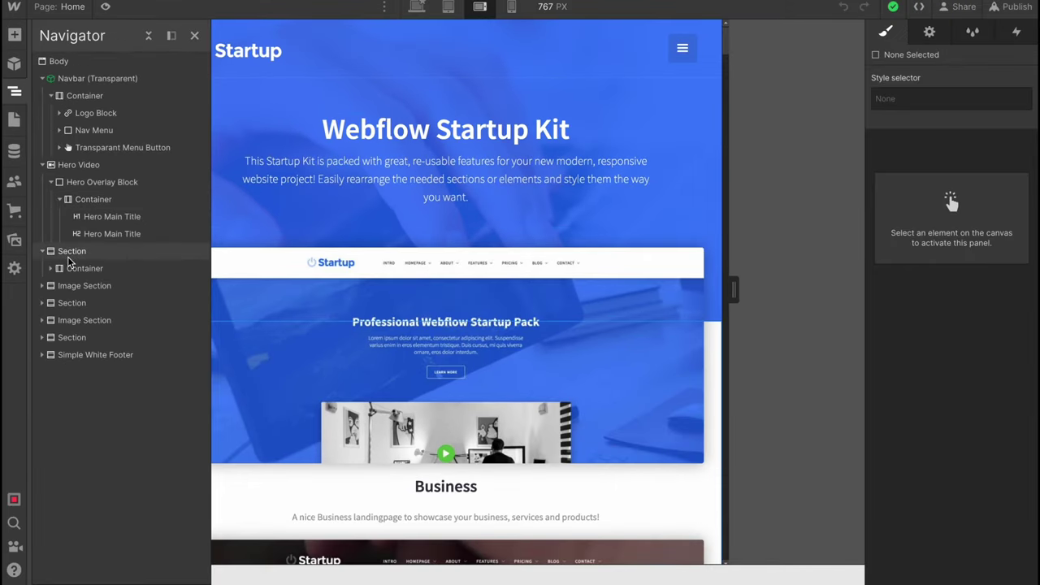
Switch to the UI Elements page to look it over.
{"action": "left_click", "coordinate": [13, 120]}
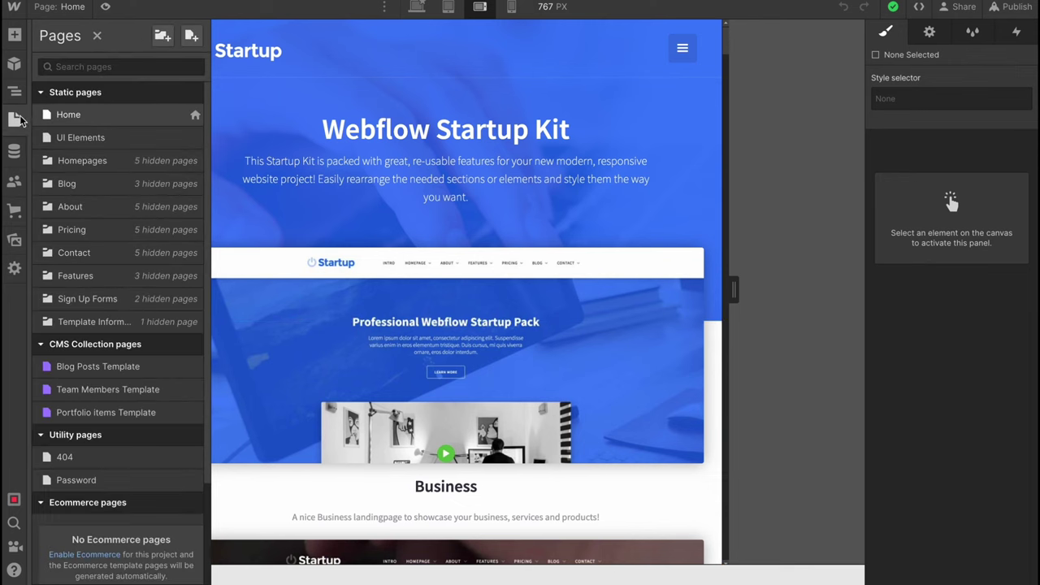
{"action": "left_click", "coordinate": [78, 146]}
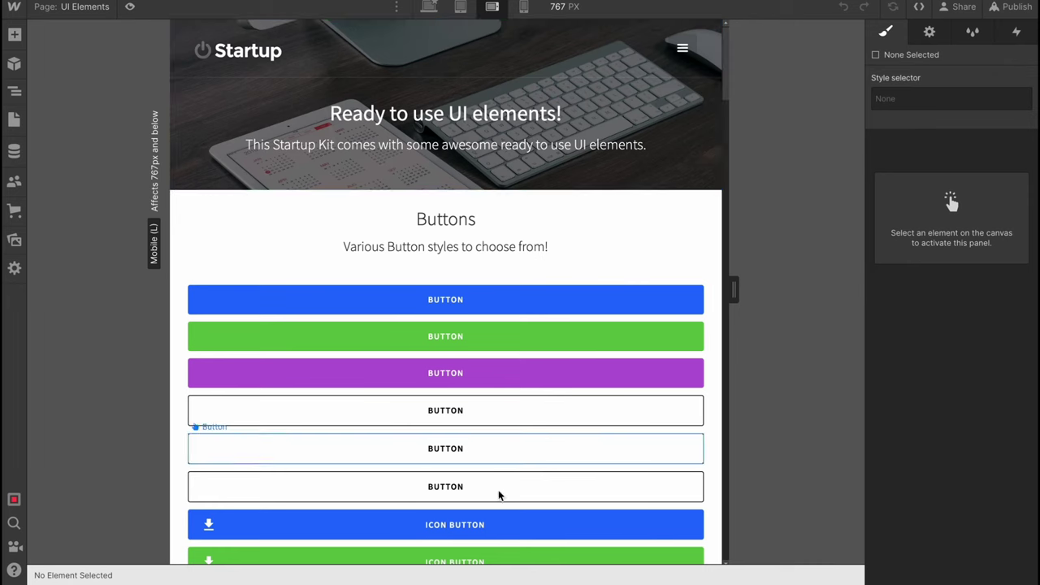
{"action": "left_click", "coordinate": [15, 94]}
Return to the Home page and dismiss the Users getting-started notice.
{"action": "left_click", "coordinate": [14, 119]}
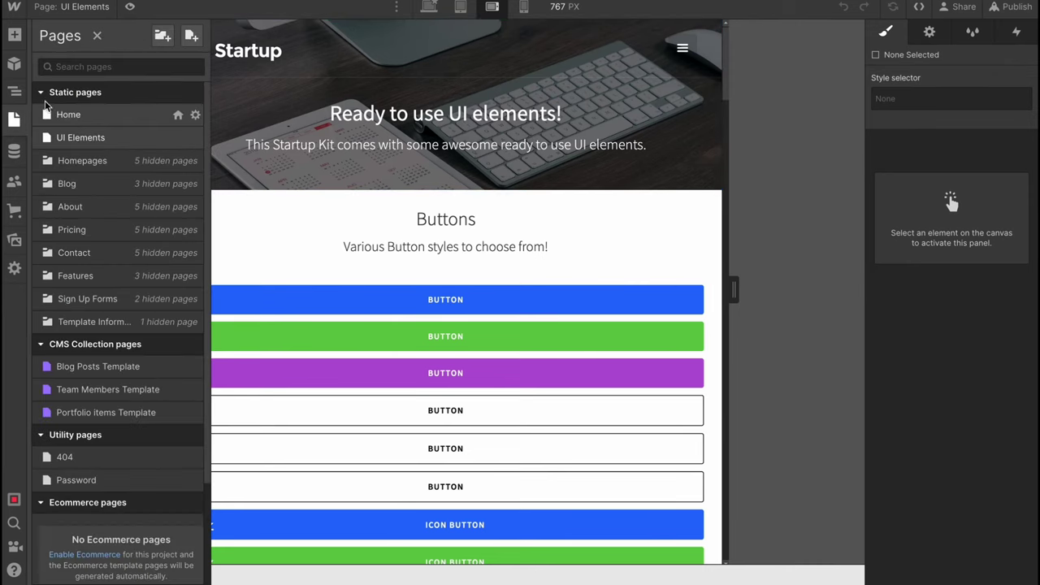
{"action": "left_click", "coordinate": [68, 116]}
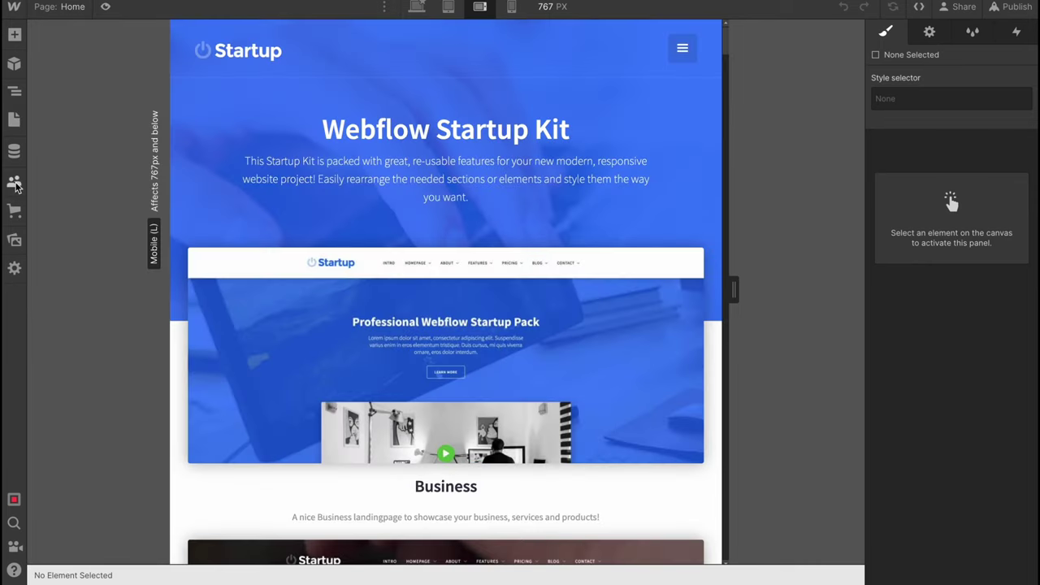
{"action": "left_click", "coordinate": [16, 185]}
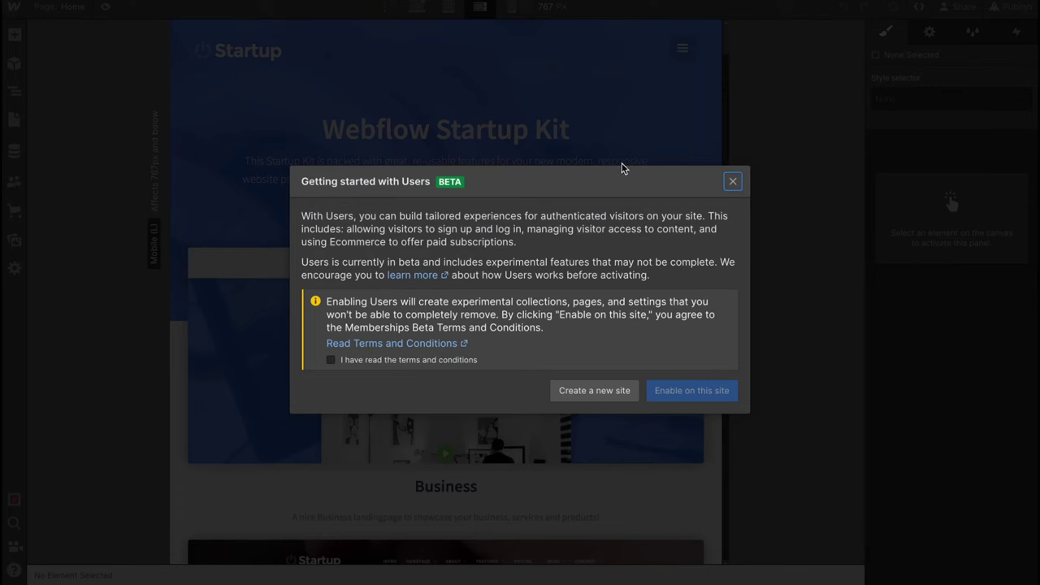
{"action": "left_click", "coordinate": [734, 181]}
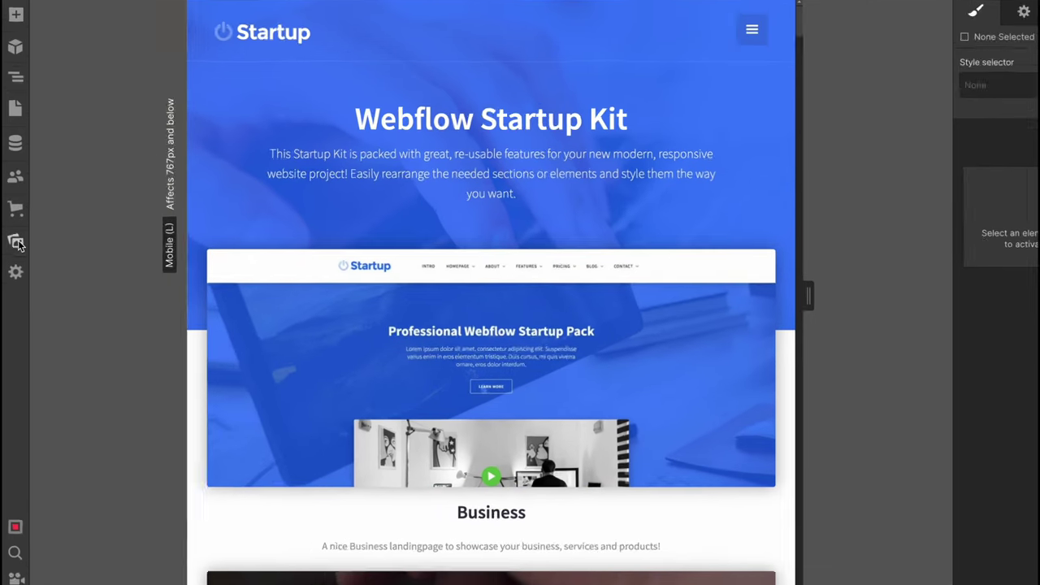
Open Assets, cancel the upload file picker without choosing a file, then close the asset library.
{"action": "left_click", "coordinate": [14, 240]}
{"action": "scroll", "coordinate": [118, 224], "scroll_direction": "down", "scroll_amount": 1}
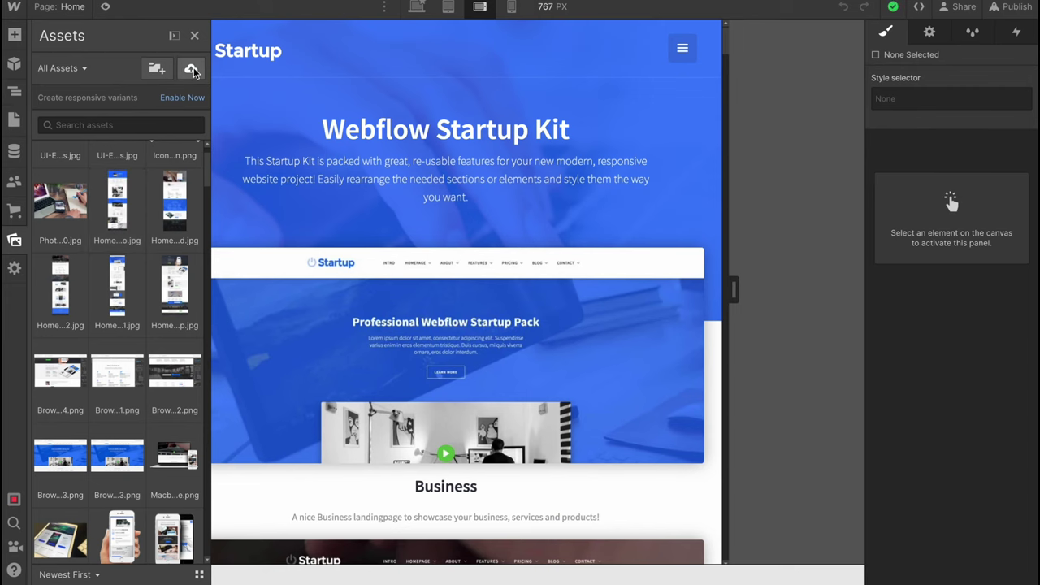
{"action": "left_click", "coordinate": [192, 69]}
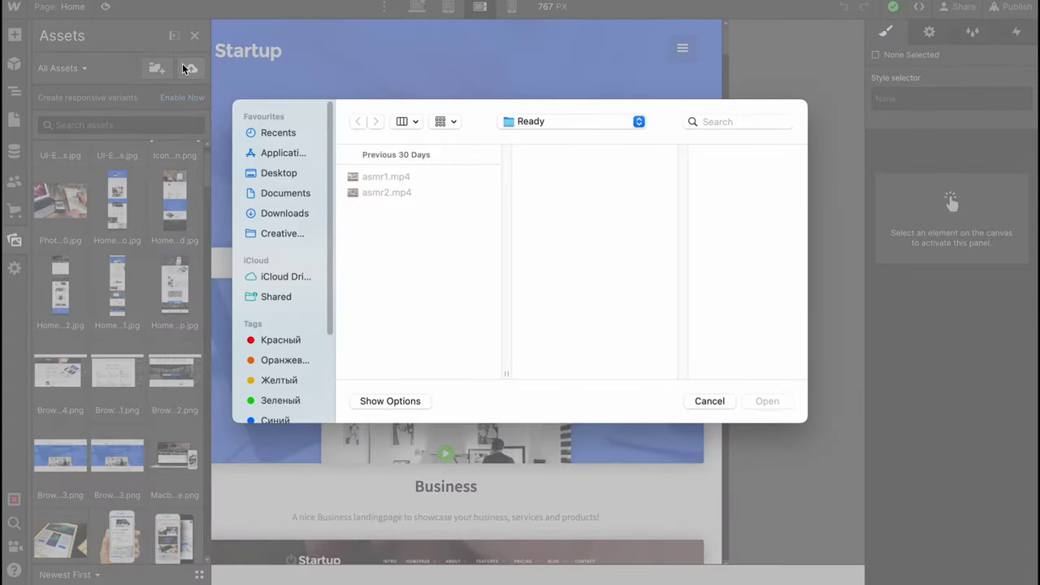
{"action": "left_click", "coordinate": [710, 401]}
{"action": "scroll", "coordinate": [142, 430], "scroll_direction": "down", "scroll_amount": 3}
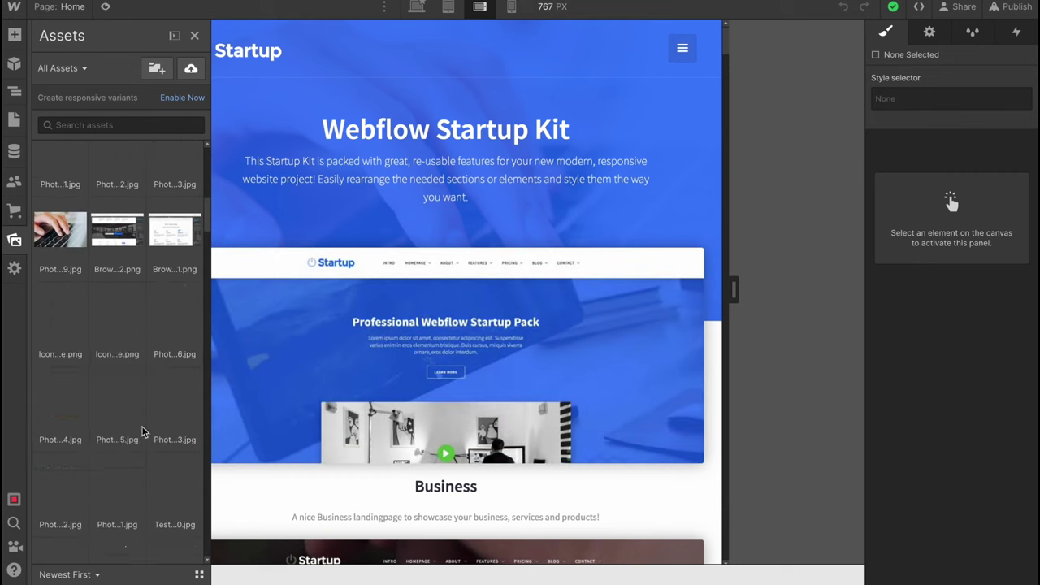
{"action": "scroll", "coordinate": [139, 398], "scroll_direction": "down", "scroll_amount": 5}
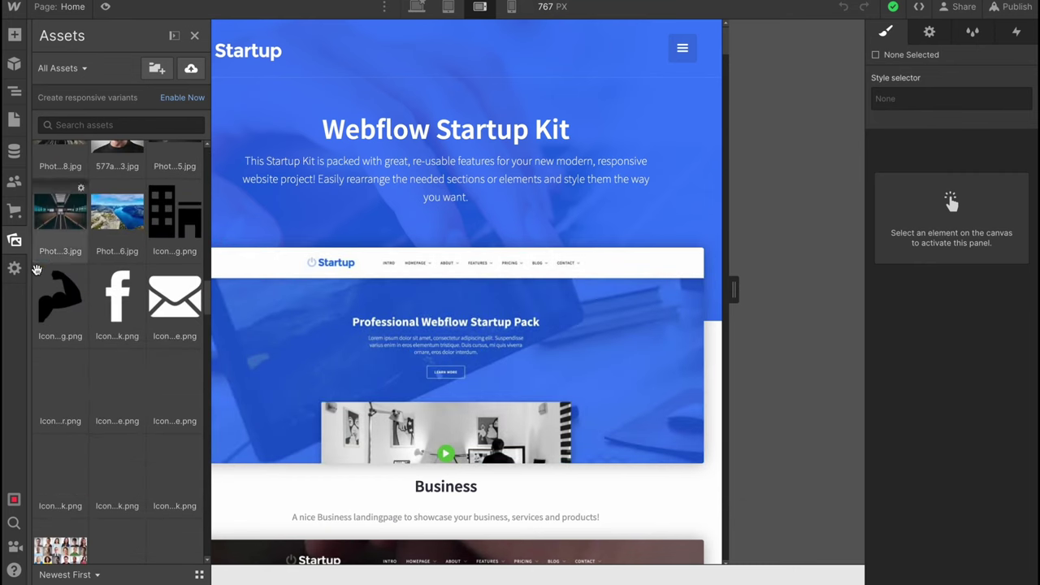
{"action": "key", "text": "a"}
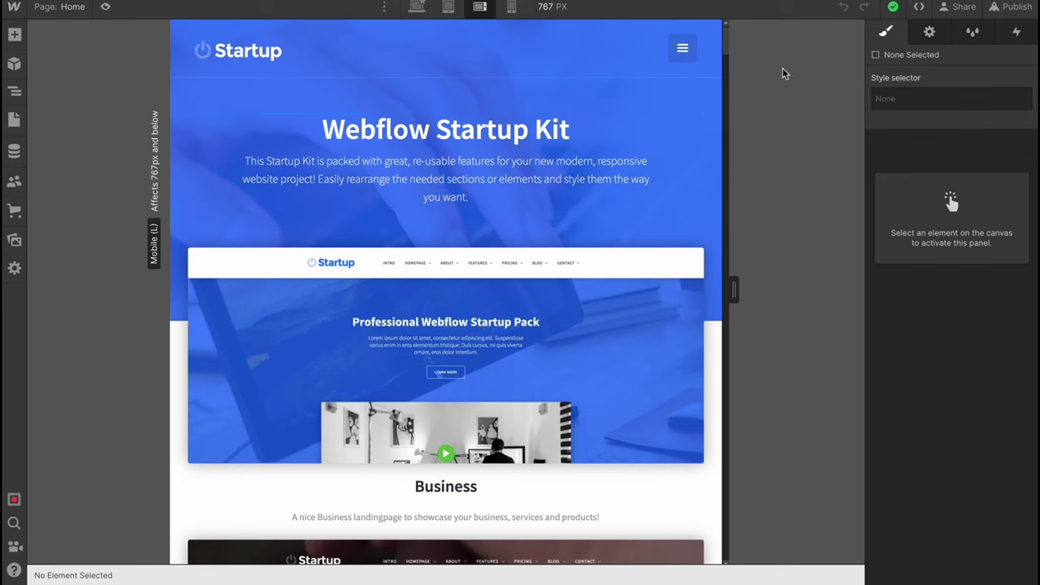
Select the Hero Main Title and replace 'Webflow' with 'HelperMan' in the heading text.
{"action": "left_click", "coordinate": [440, 131]}
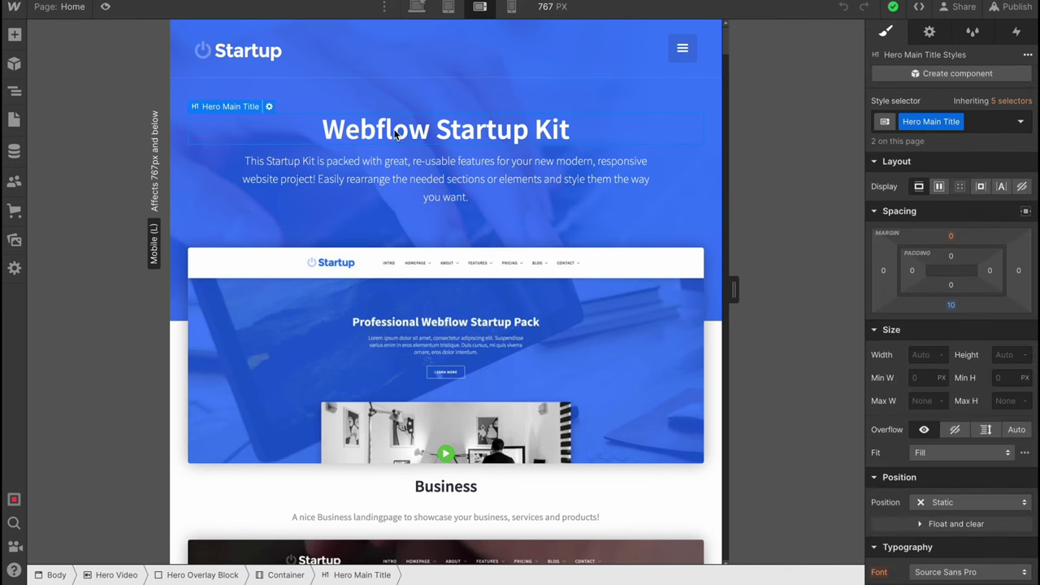
{"action": "left_click", "coordinate": [269, 106]}
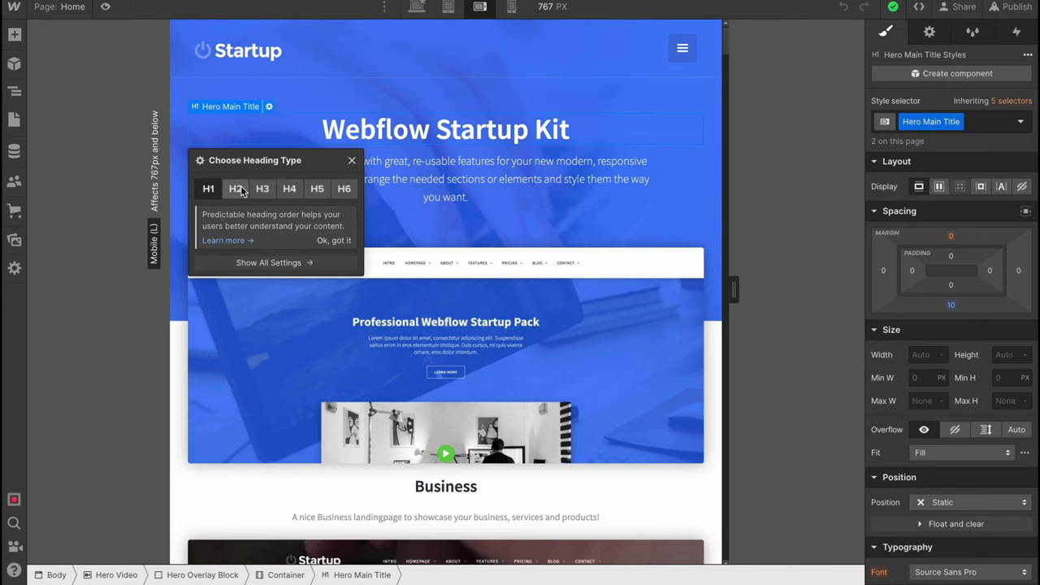
{"action": "left_click", "coordinate": [244, 262]}
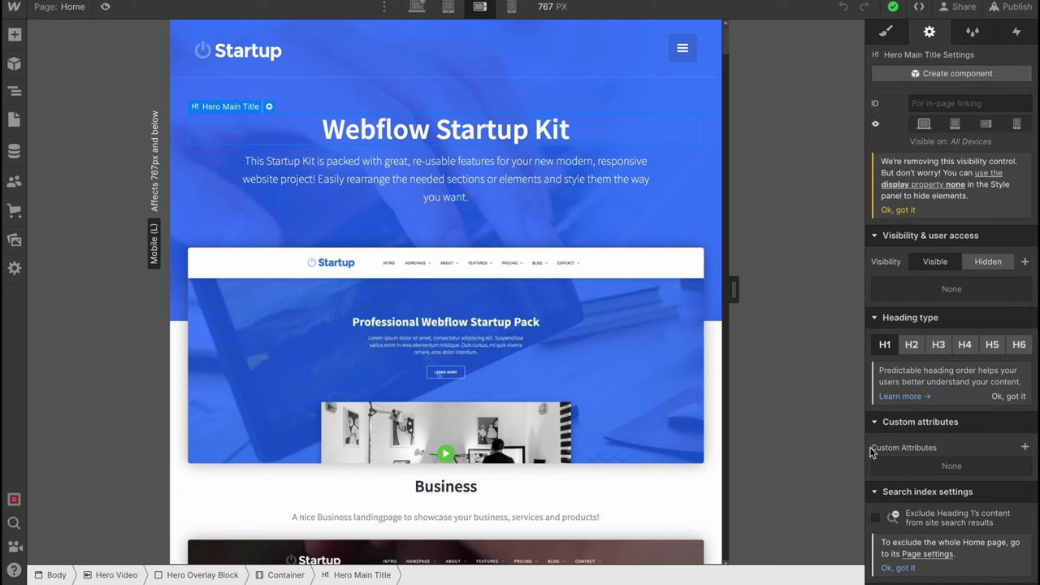
{"action": "double_click", "coordinate": [478, 138]}
{"action": "left_click_drag", "start_coordinate": [426, 127], "coordinate": [166, 126]}
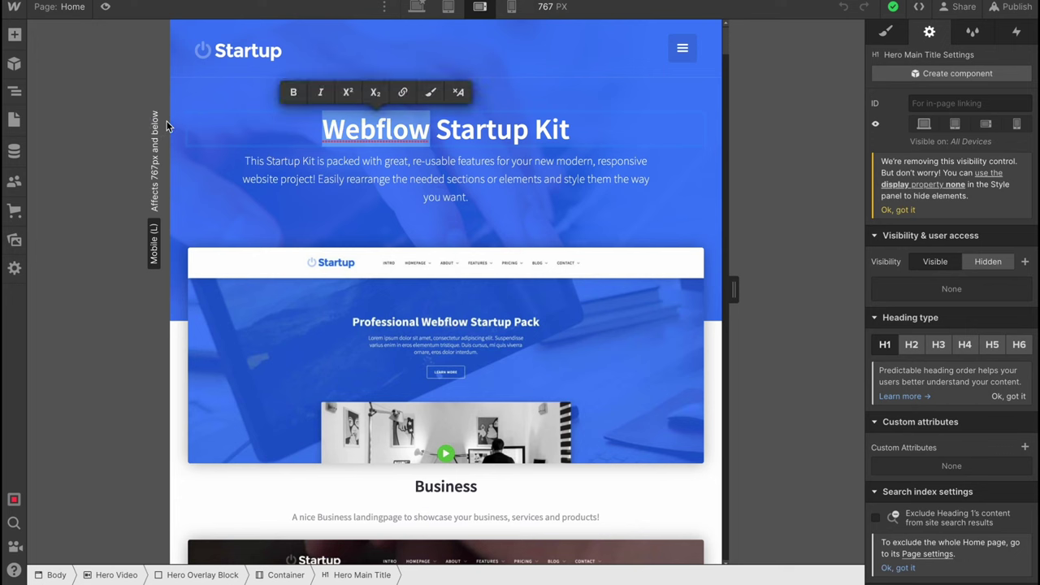
{"action": "type", "text": "HelperMan"}
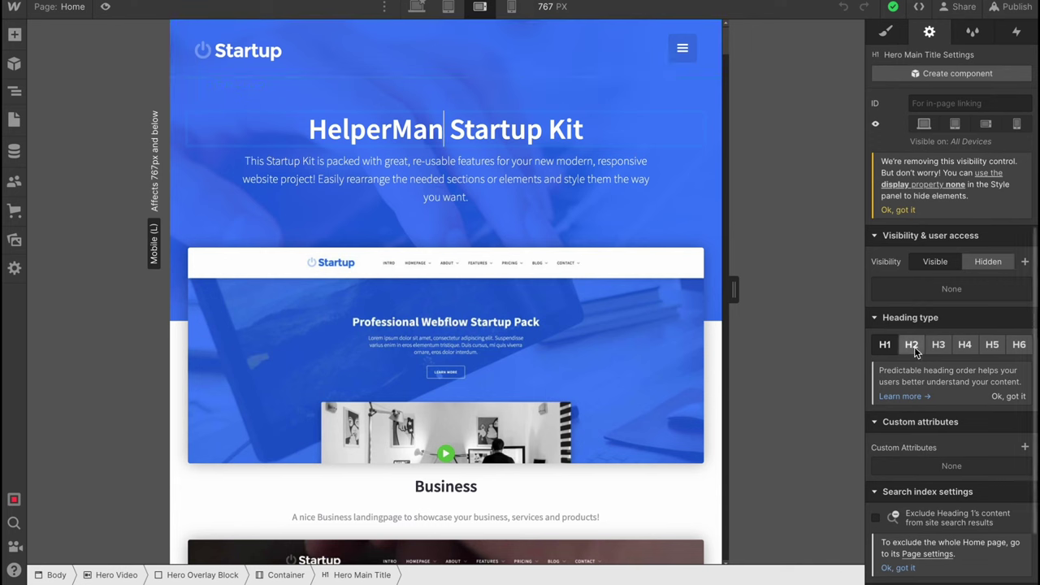
Change the heading level to H5 and make the whole heading italic.
{"action": "left_click", "coordinate": [938, 346]}
{"action": "left_click", "coordinate": [965, 347]}
{"action": "left_click", "coordinate": [991, 346]}
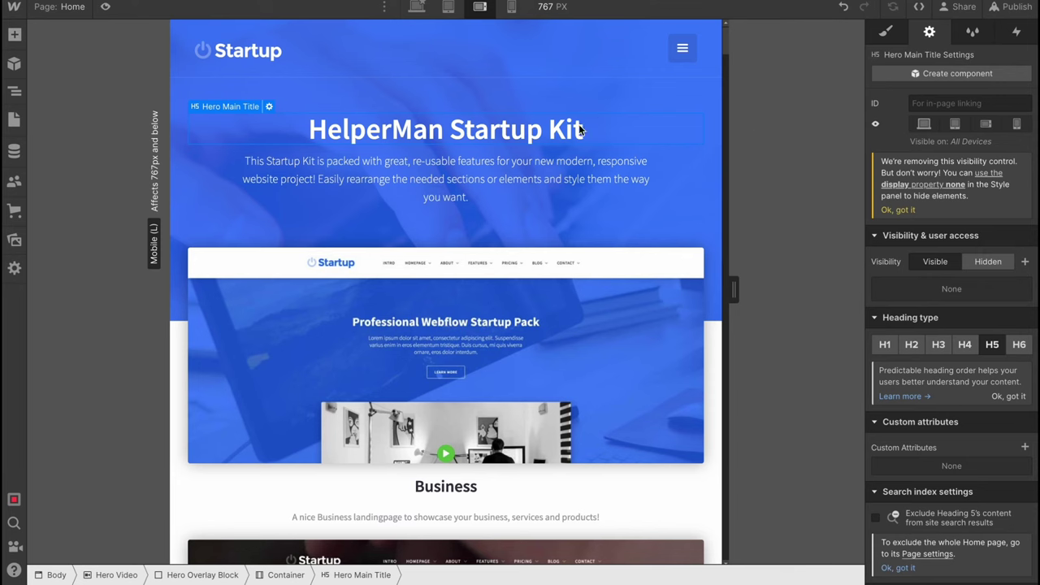
{"action": "double_click", "coordinate": [429, 121]}
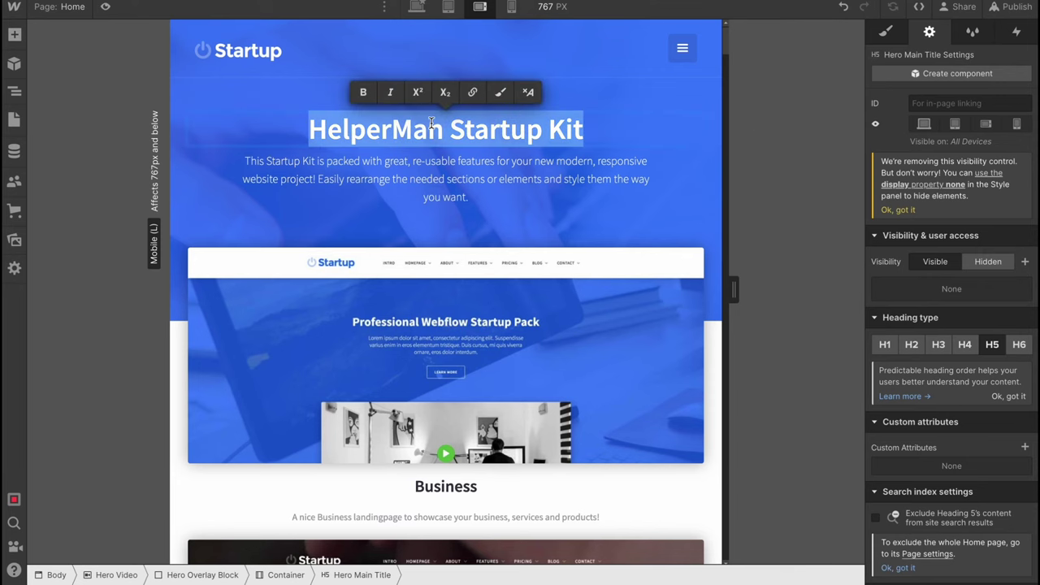
{"action": "left_click", "coordinate": [389, 96]}
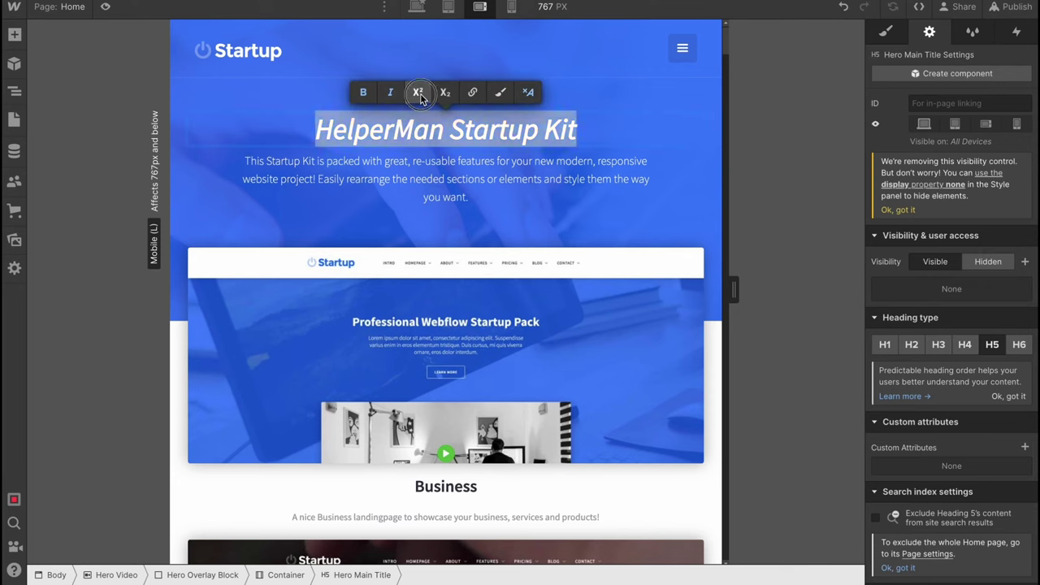
{"action": "left_click_drag", "start_coordinate": [341, 122], "coordinate": [664, 132]}
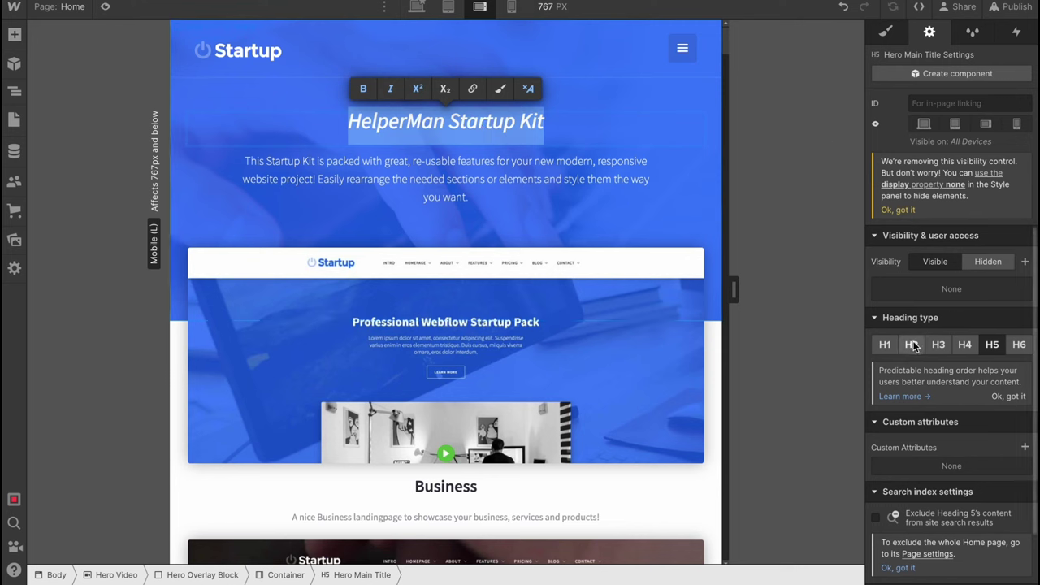
Set the Hero Main Title's top padding to the 220 px preset.
{"action": "left_click", "coordinate": [888, 31]}
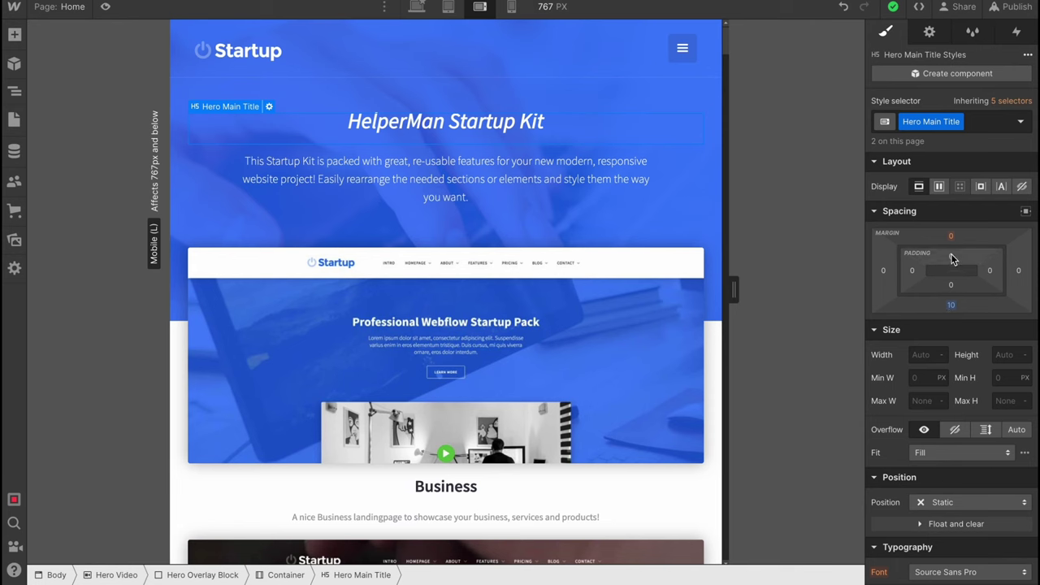
{"action": "left_click", "coordinate": [952, 257]}
{"action": "mouse_move", "coordinate": [892, 278]}
{"action": "left_mouse_down"}
{"action": "mouse_move", "coordinate": [975, 279]}
{"action": "mouse_move", "coordinate": [877, 282]}
{"action": "mouse_move", "coordinate": [883, 291]}
{"action": "left_mouse_up"}
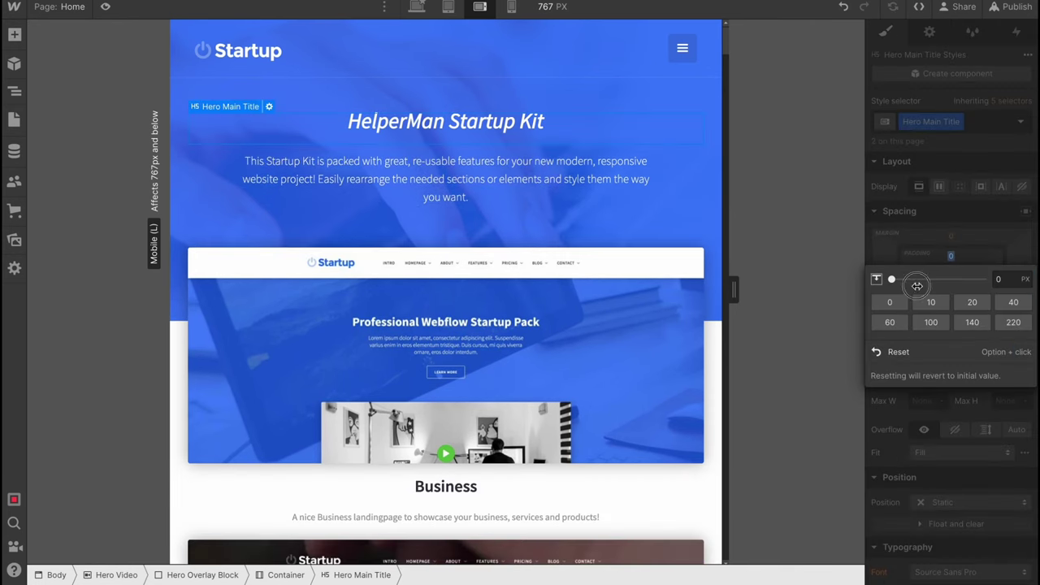
{"action": "left_click", "coordinate": [972, 322]}
{"action": "left_click", "coordinate": [1014, 322]}
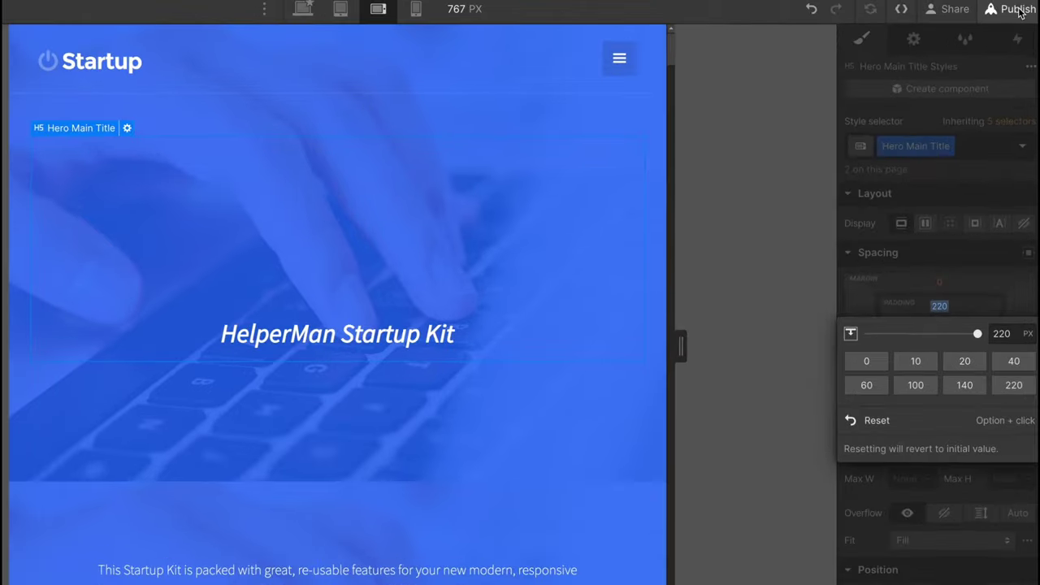
Publish the site to its webflow.io domain and open the live site in a new window.
{"action": "left_click", "coordinate": [1020, 11]}
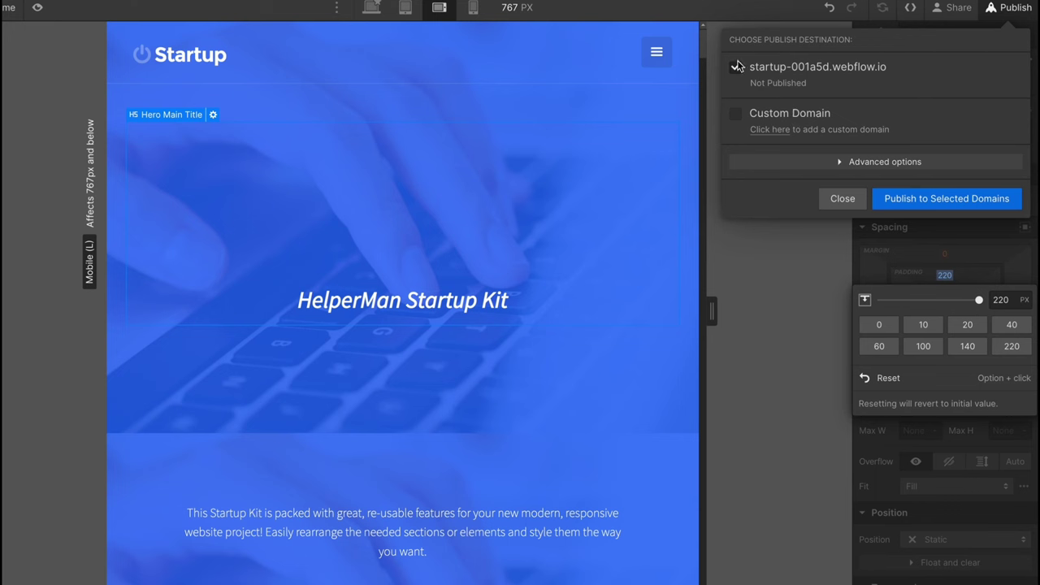
{"action": "left_click", "coordinate": [937, 204]}
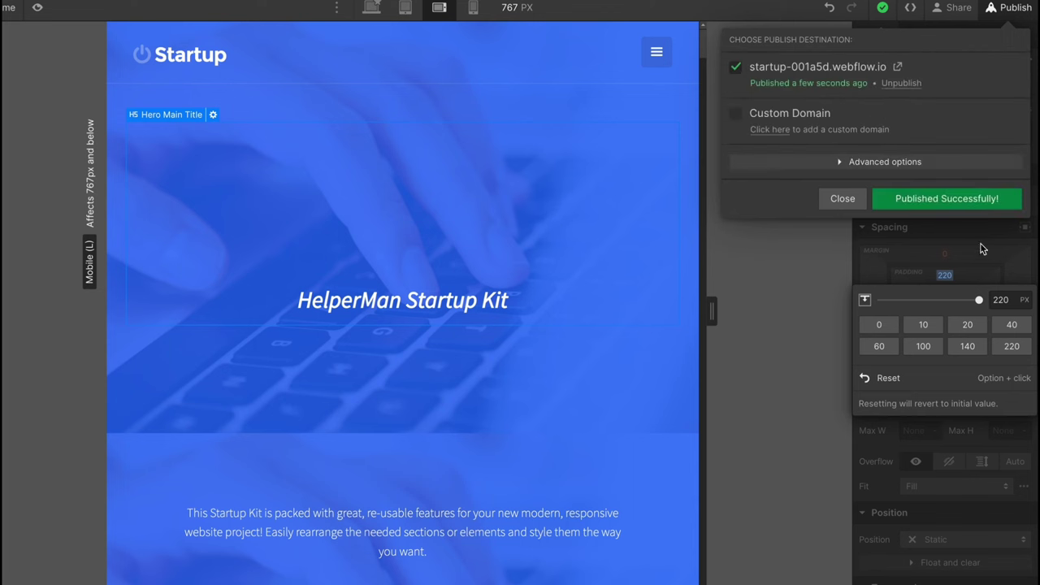
{"action": "left_click", "coordinate": [898, 69]}
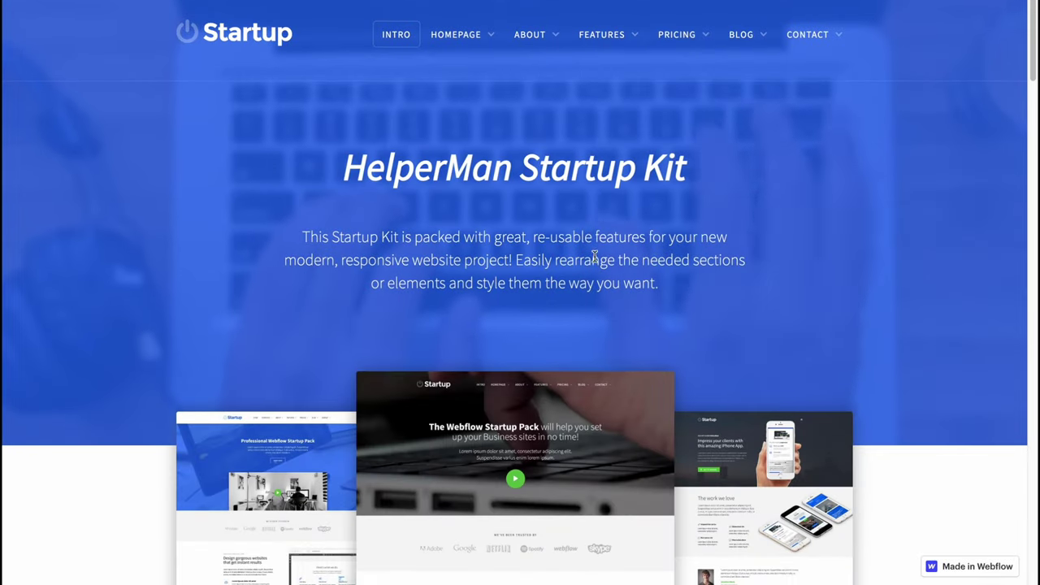
Highlight the live italic HelperMan heading and scroll through the published page's sections.
{"action": "left_click_drag", "start_coordinate": [347, 175], "coordinate": [772, 179]}
{"action": "scroll", "coordinate": [732, 268], "scroll_direction": "down", "scroll_amount": 10}
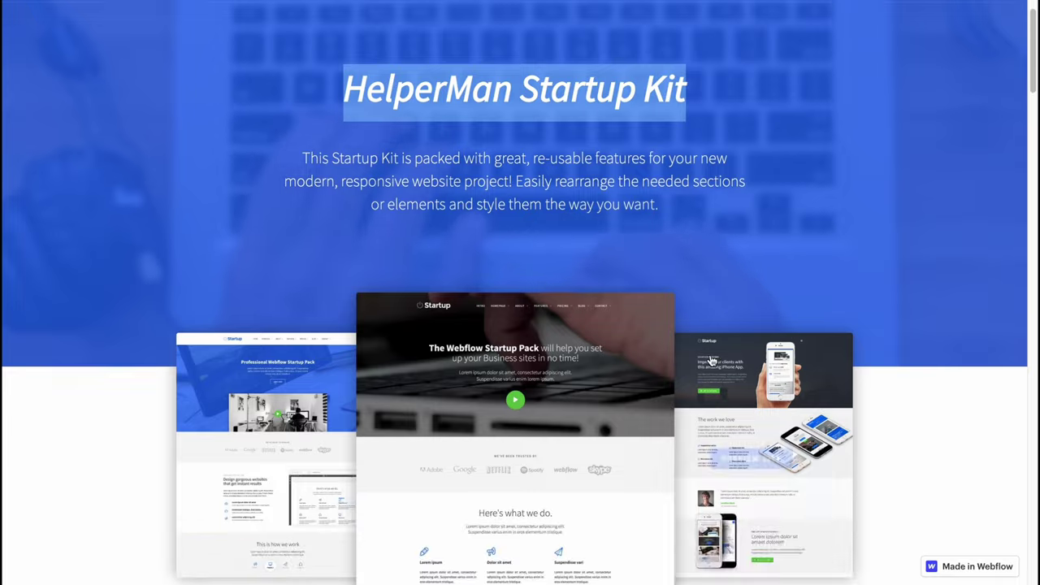
{"action": "scroll", "coordinate": [703, 351], "scroll_direction": "down", "scroll_amount": 8}
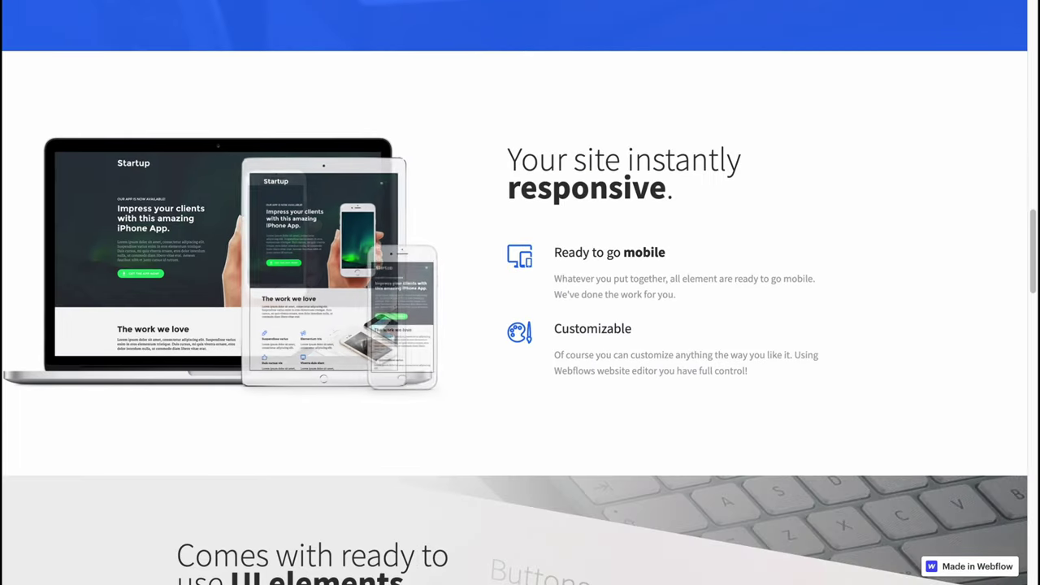
{"action": "scroll", "coordinate": [539, 195], "scroll_direction": "down", "scroll_amount": 6}
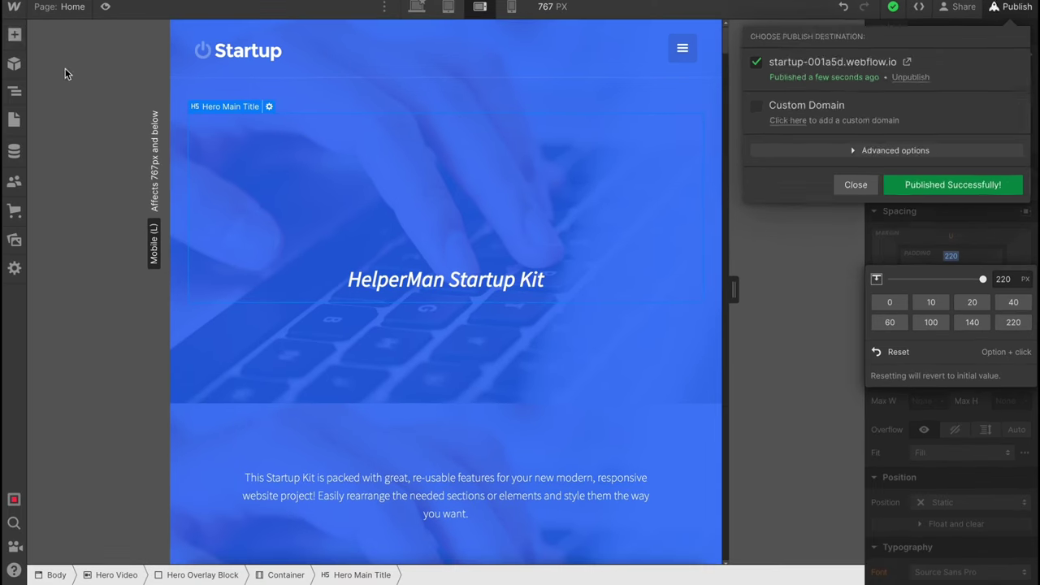
Reach the pricing page from the Webflow menu and compare Ecommerce with General Basic, CMS, Business, Enterprise plans.
{"action": "left_click", "coordinate": [14, 7]}
{"action": "left_click", "coordinate": [13, 6]}
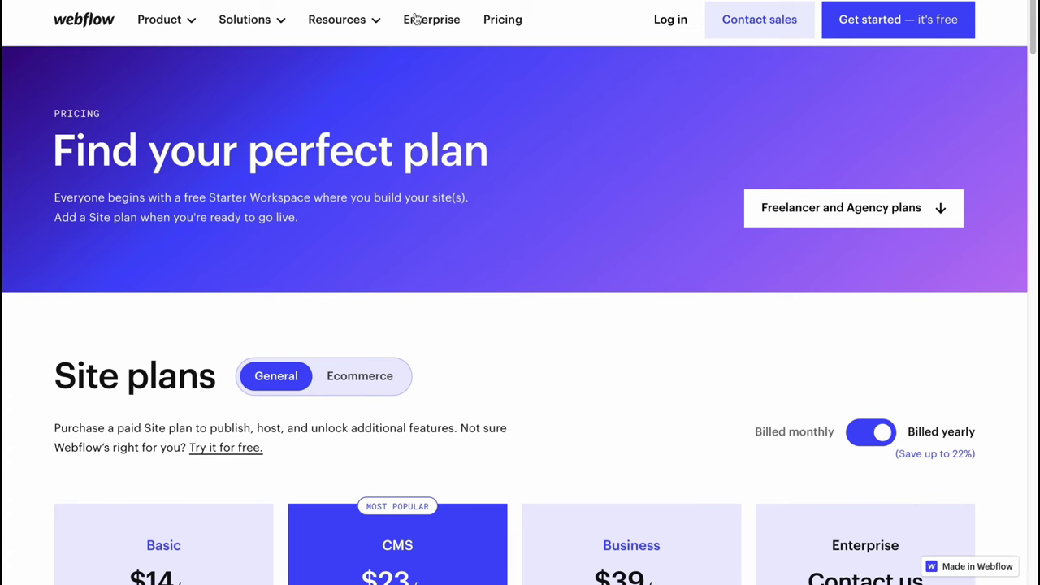
{"action": "scroll", "coordinate": [547, 350], "scroll_direction": "down", "scroll_amount": 4}
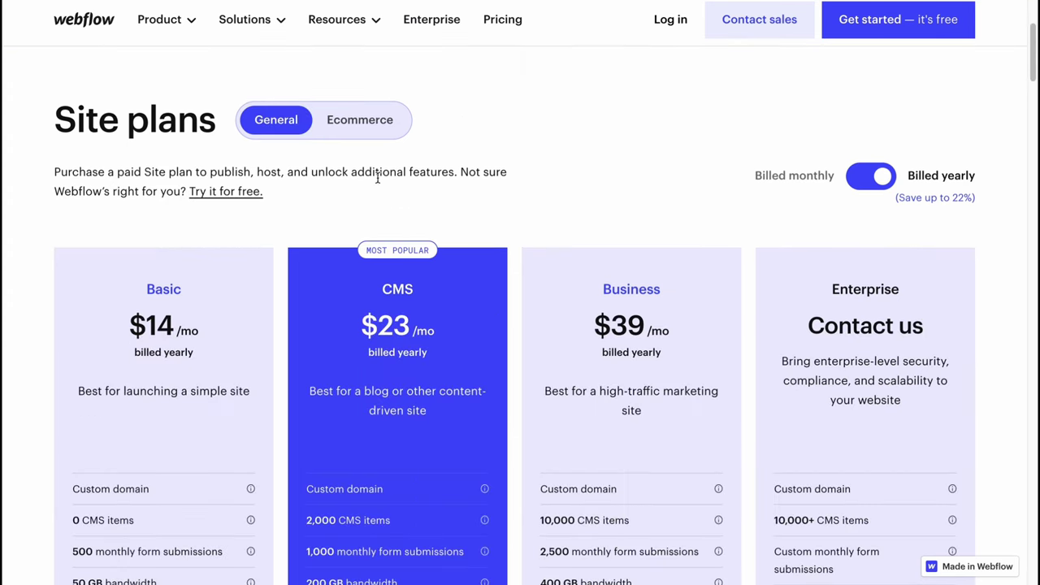
{"action": "left_click", "coordinate": [355, 97]}
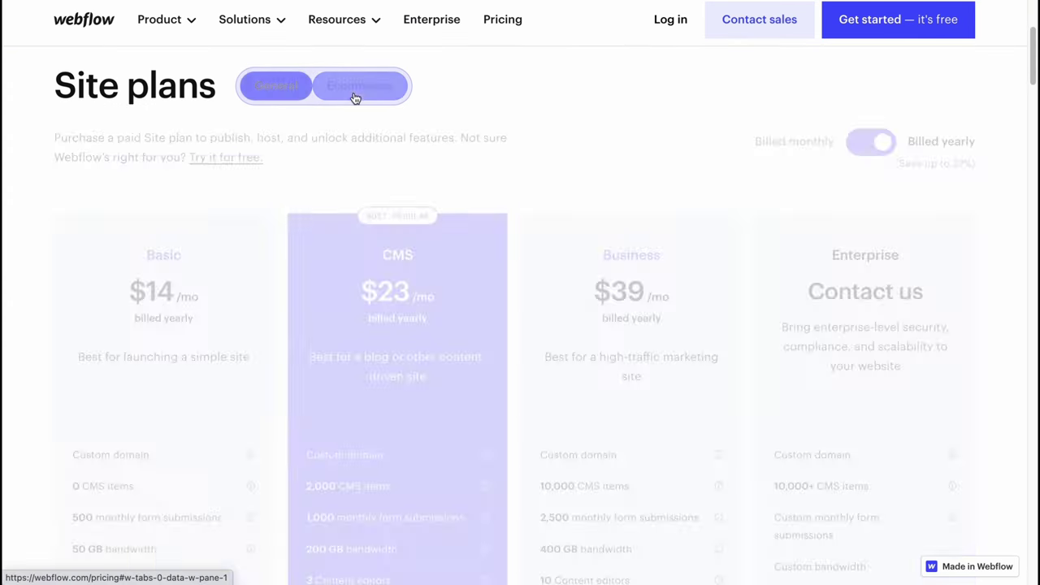
{"action": "left_click", "coordinate": [274, 83]}
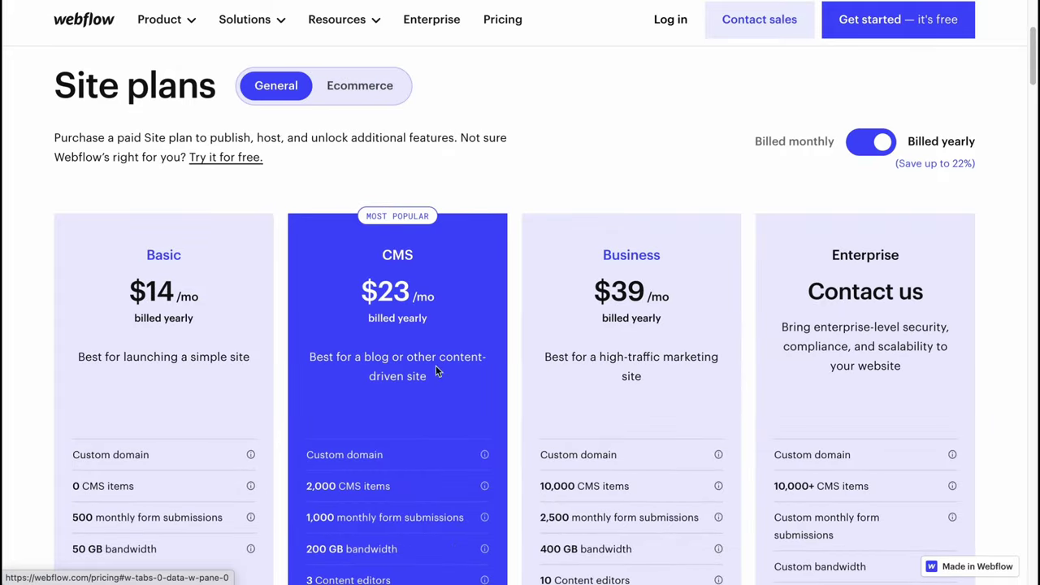
{"action": "scroll", "coordinate": [631, 257], "scroll_direction": "down", "scroll_amount": 2}
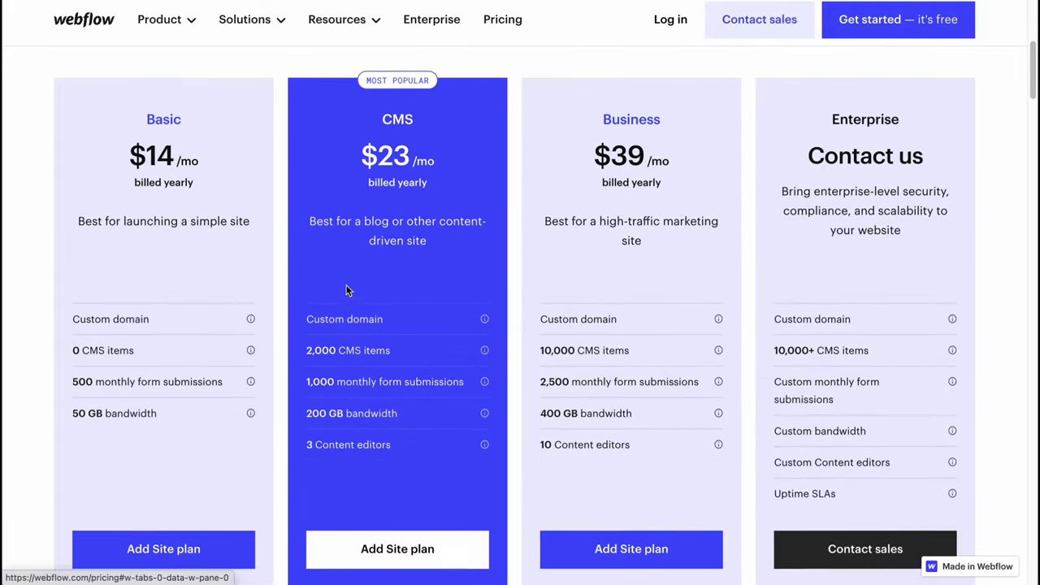
{"action": "scroll", "coordinate": [357, 283], "scroll_direction": "up", "scroll_amount": 1}
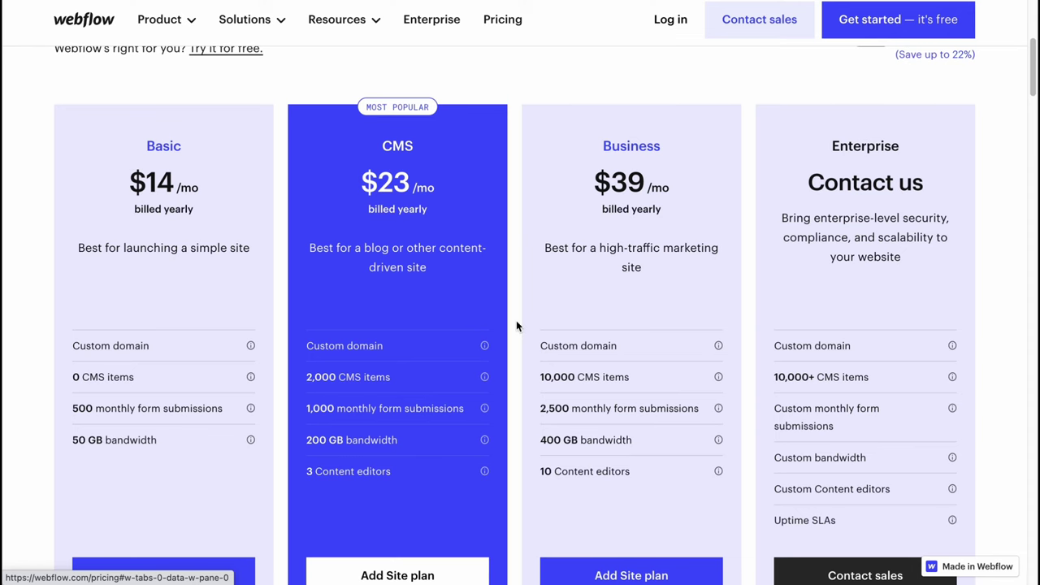
{"action": "scroll", "coordinate": [516, 325], "scroll_direction": "up", "scroll_amount": 5}
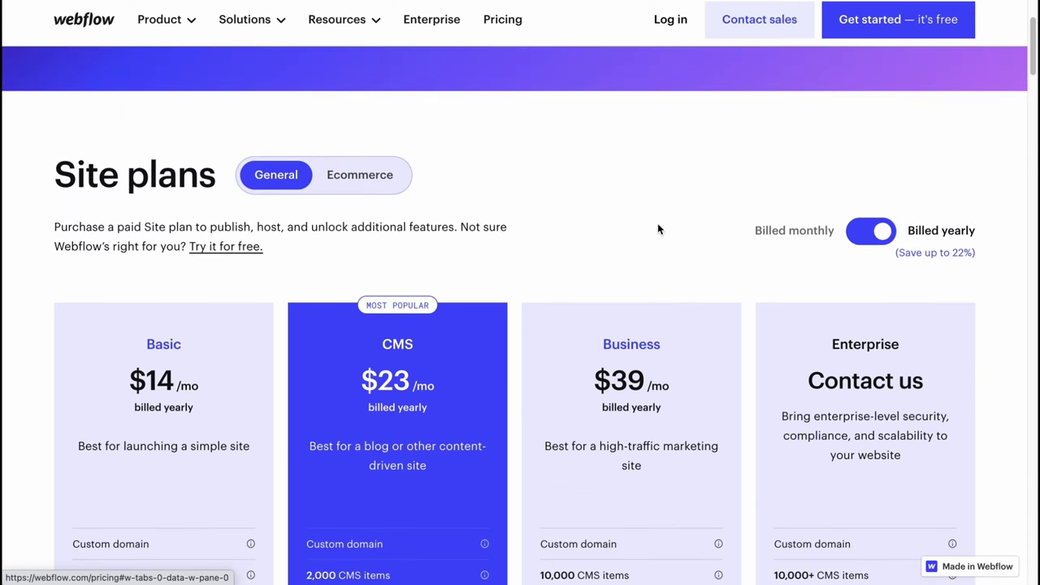